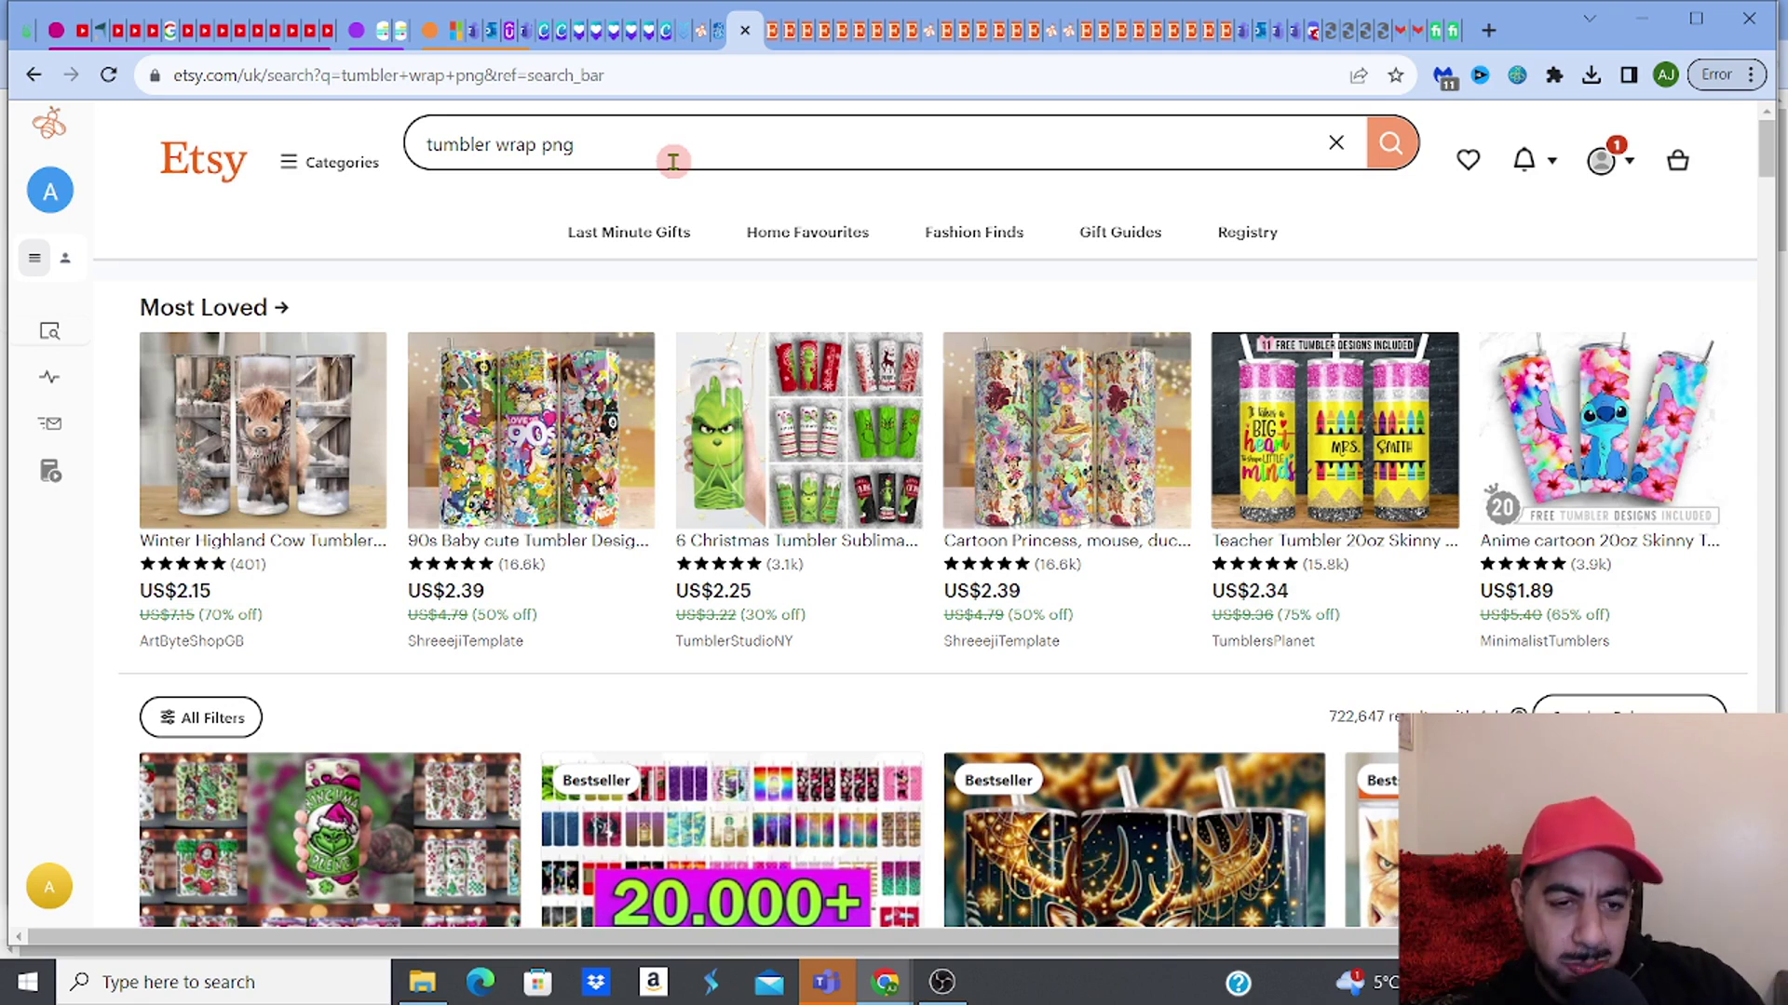
# Step: Open Product Analytics for the "tumbler wrap png" results and limit them to a maximum listing age of 3 months, sorted by highest monthly revenue
pyautogui.moveTo(52, 326)
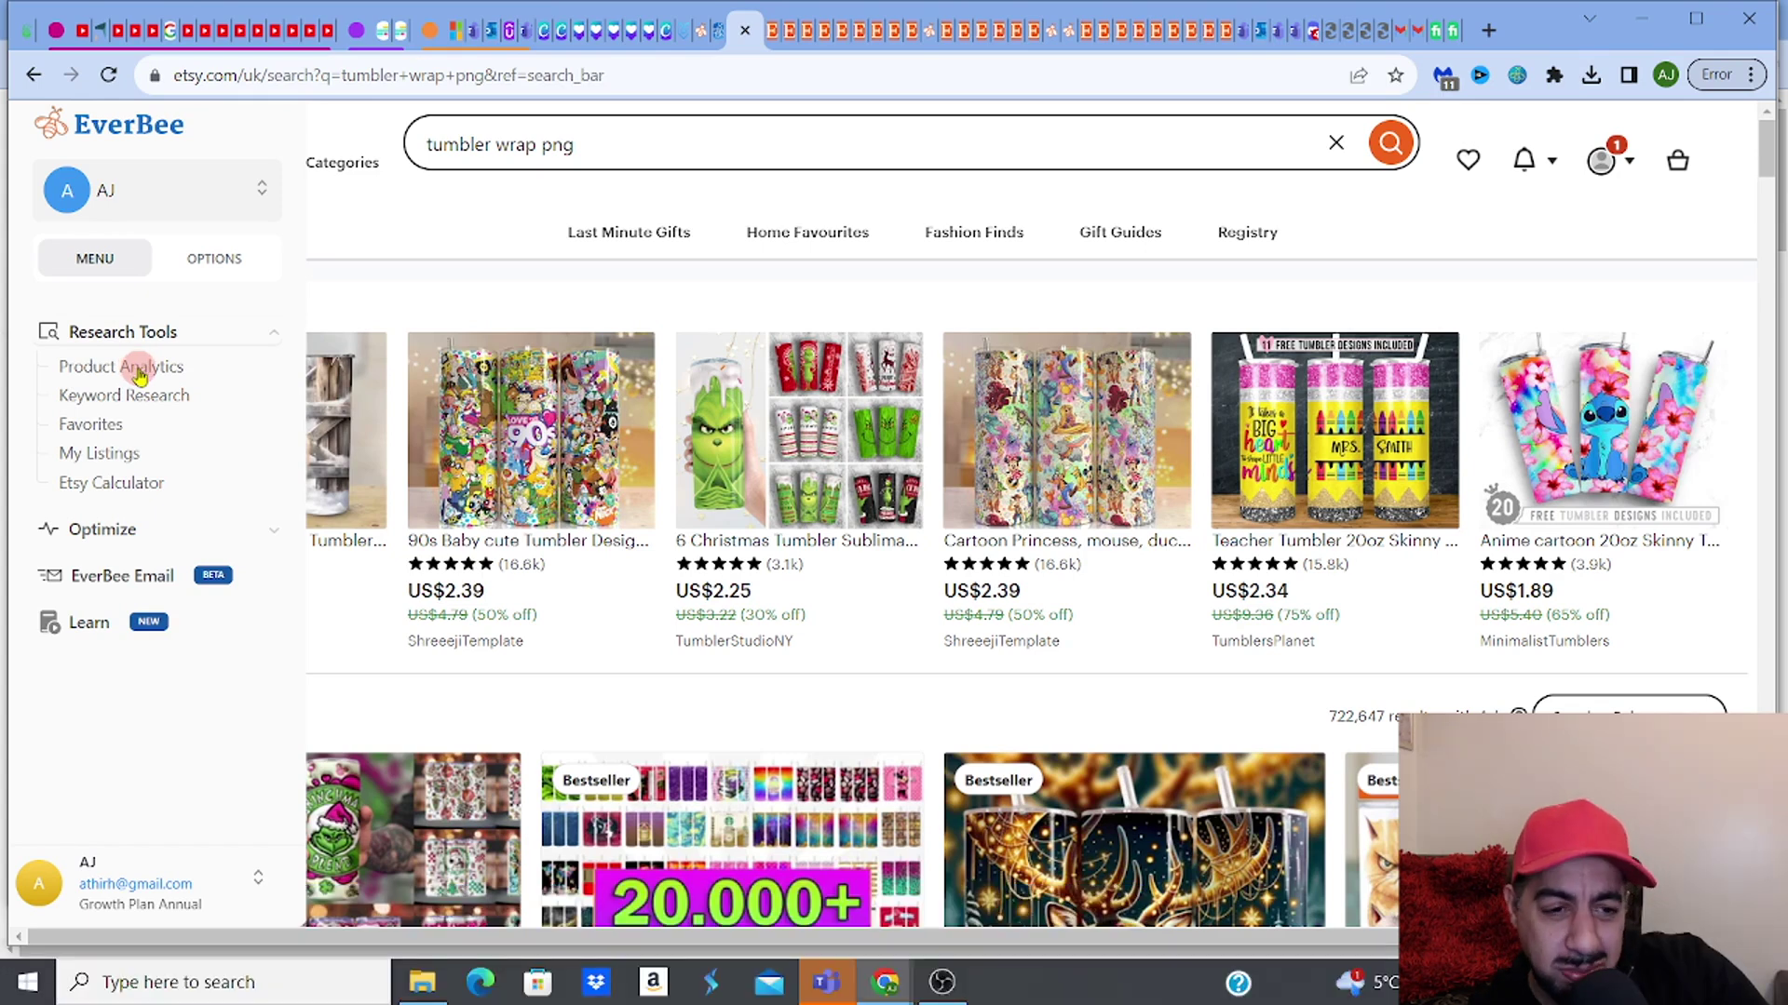
pyautogui.click(138, 372)
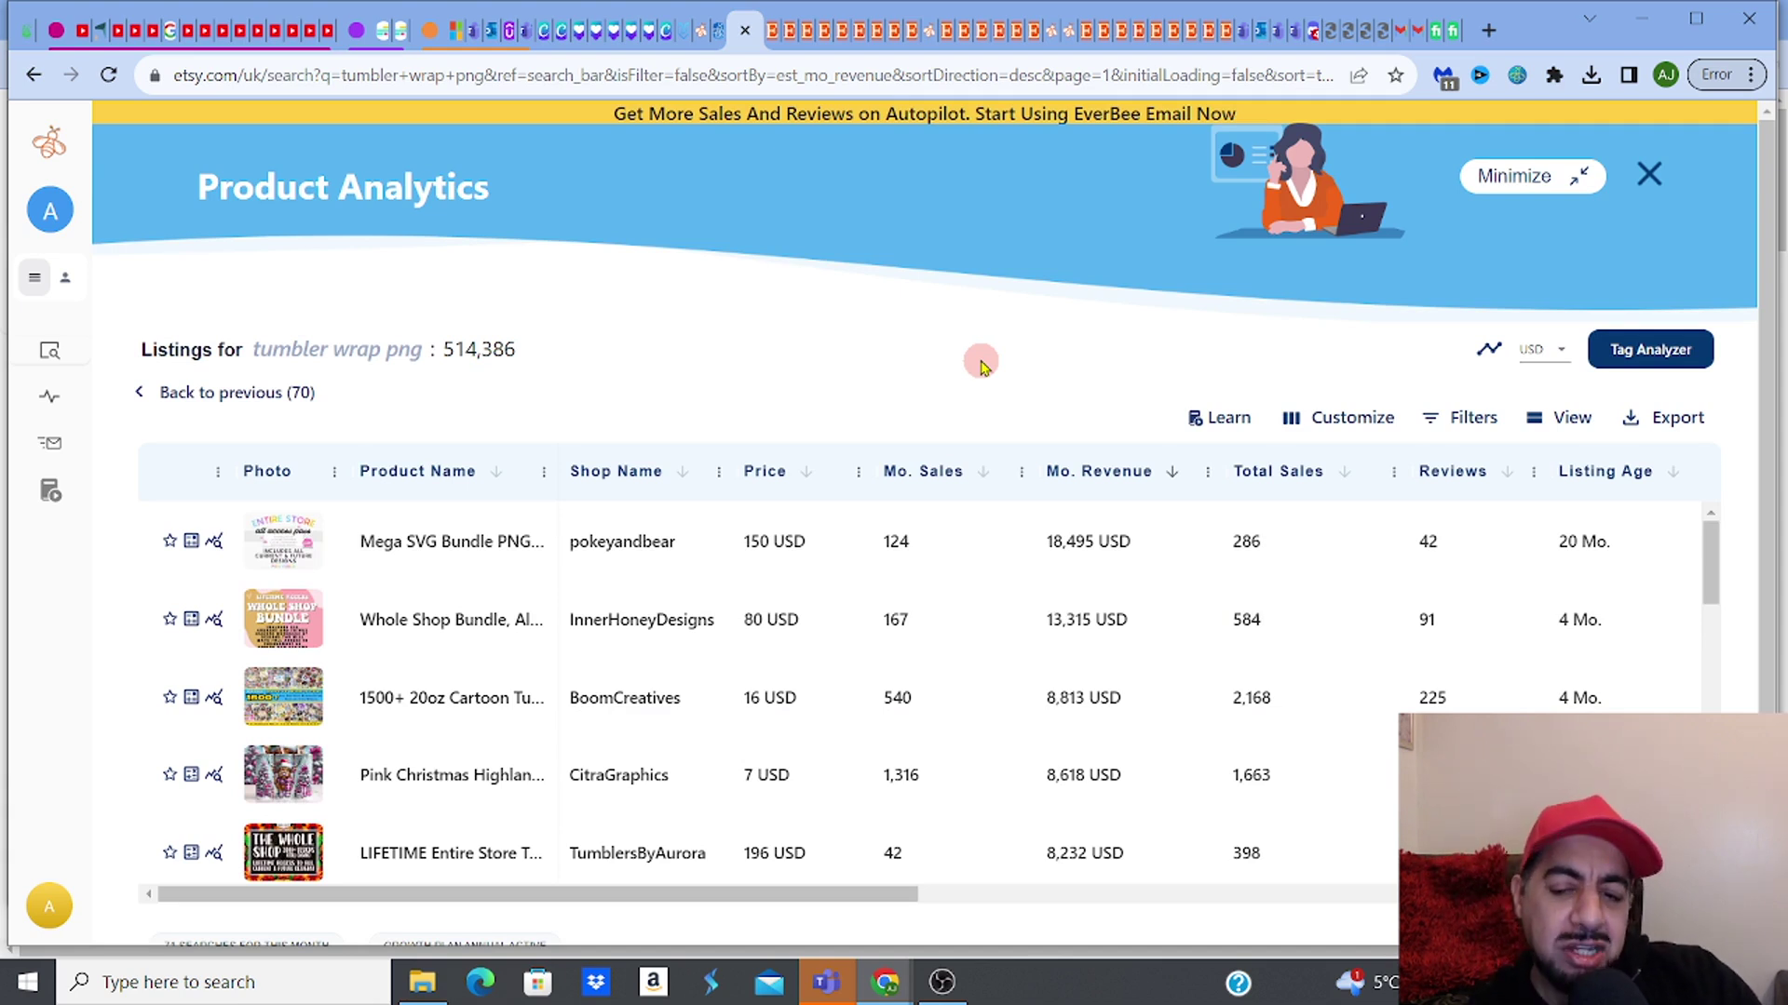
pyautogui.click(1459, 430)
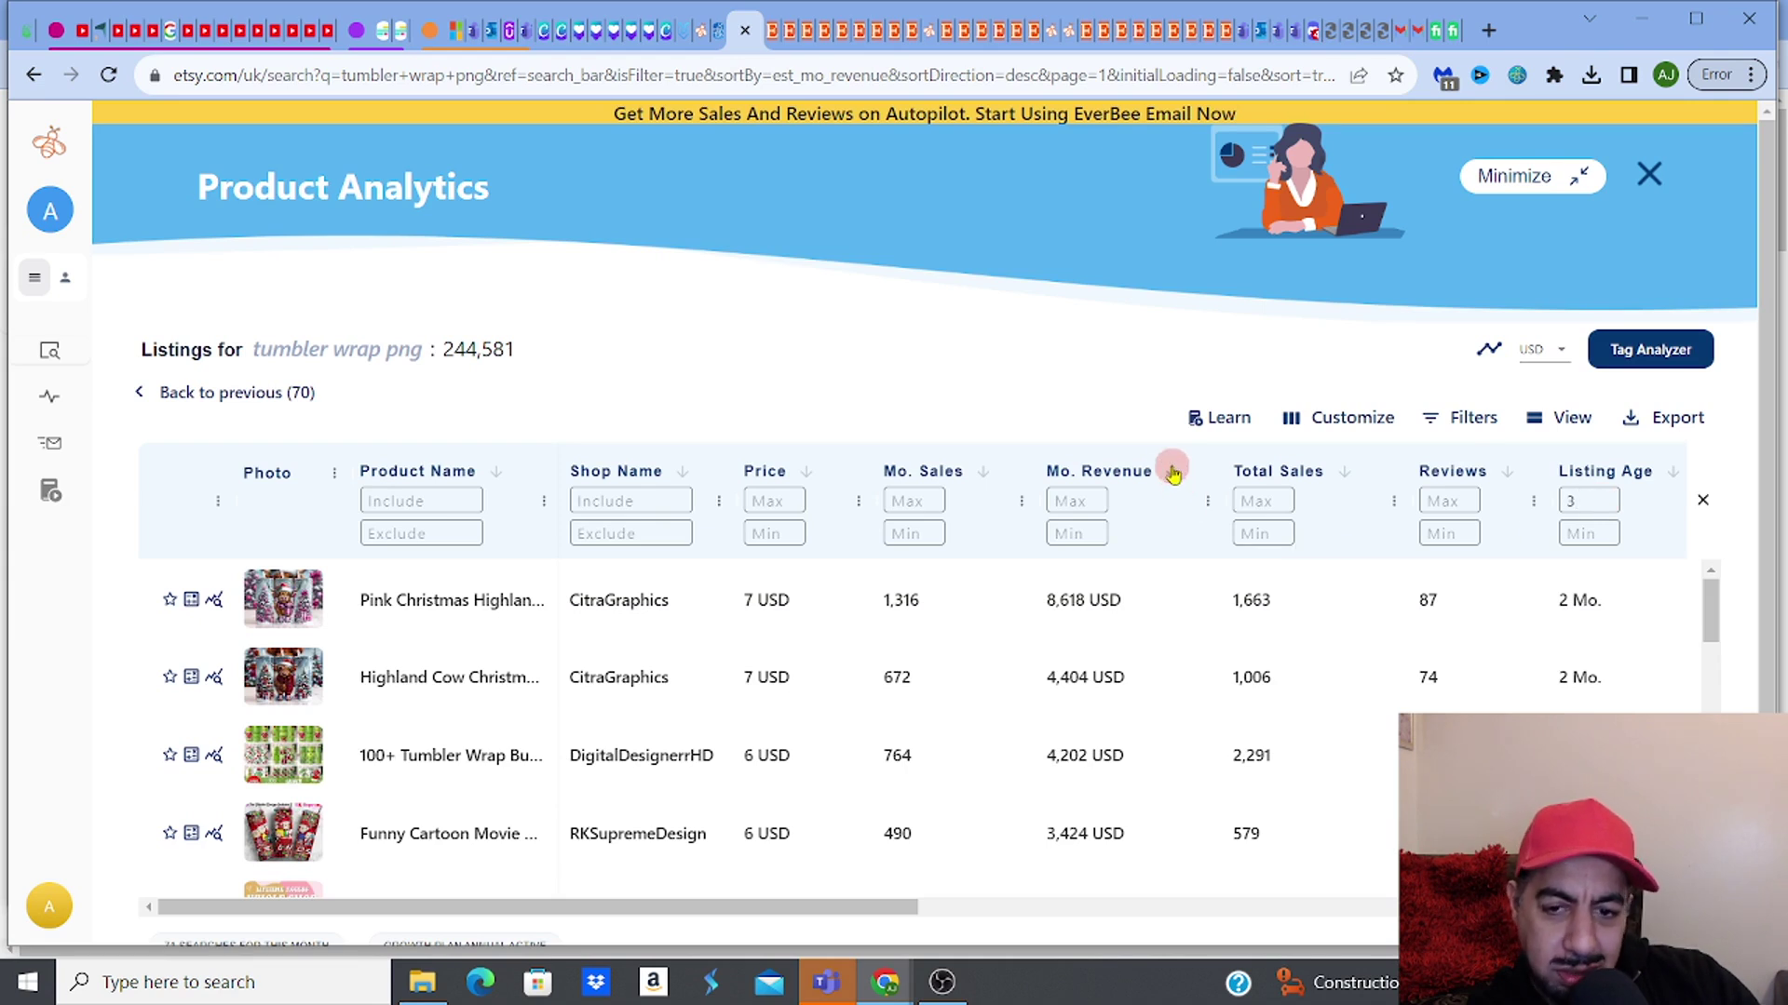
pyautogui.click(1172, 472)
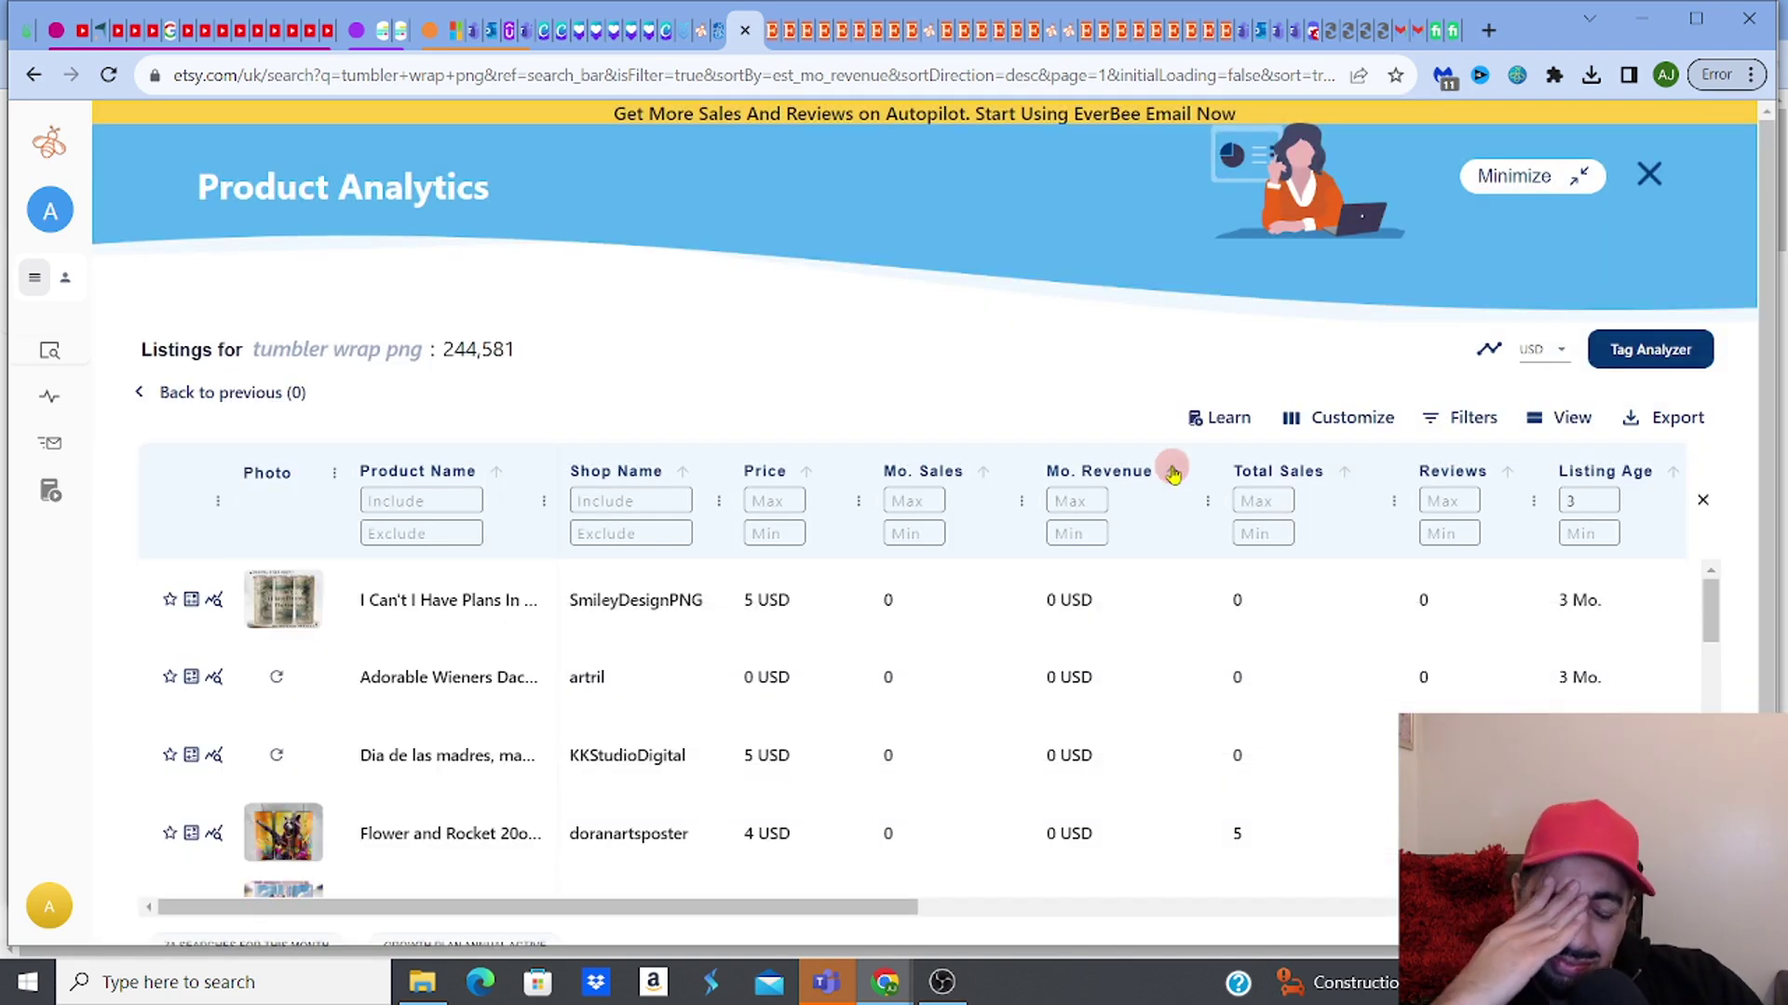
pyautogui.click(1172, 472)
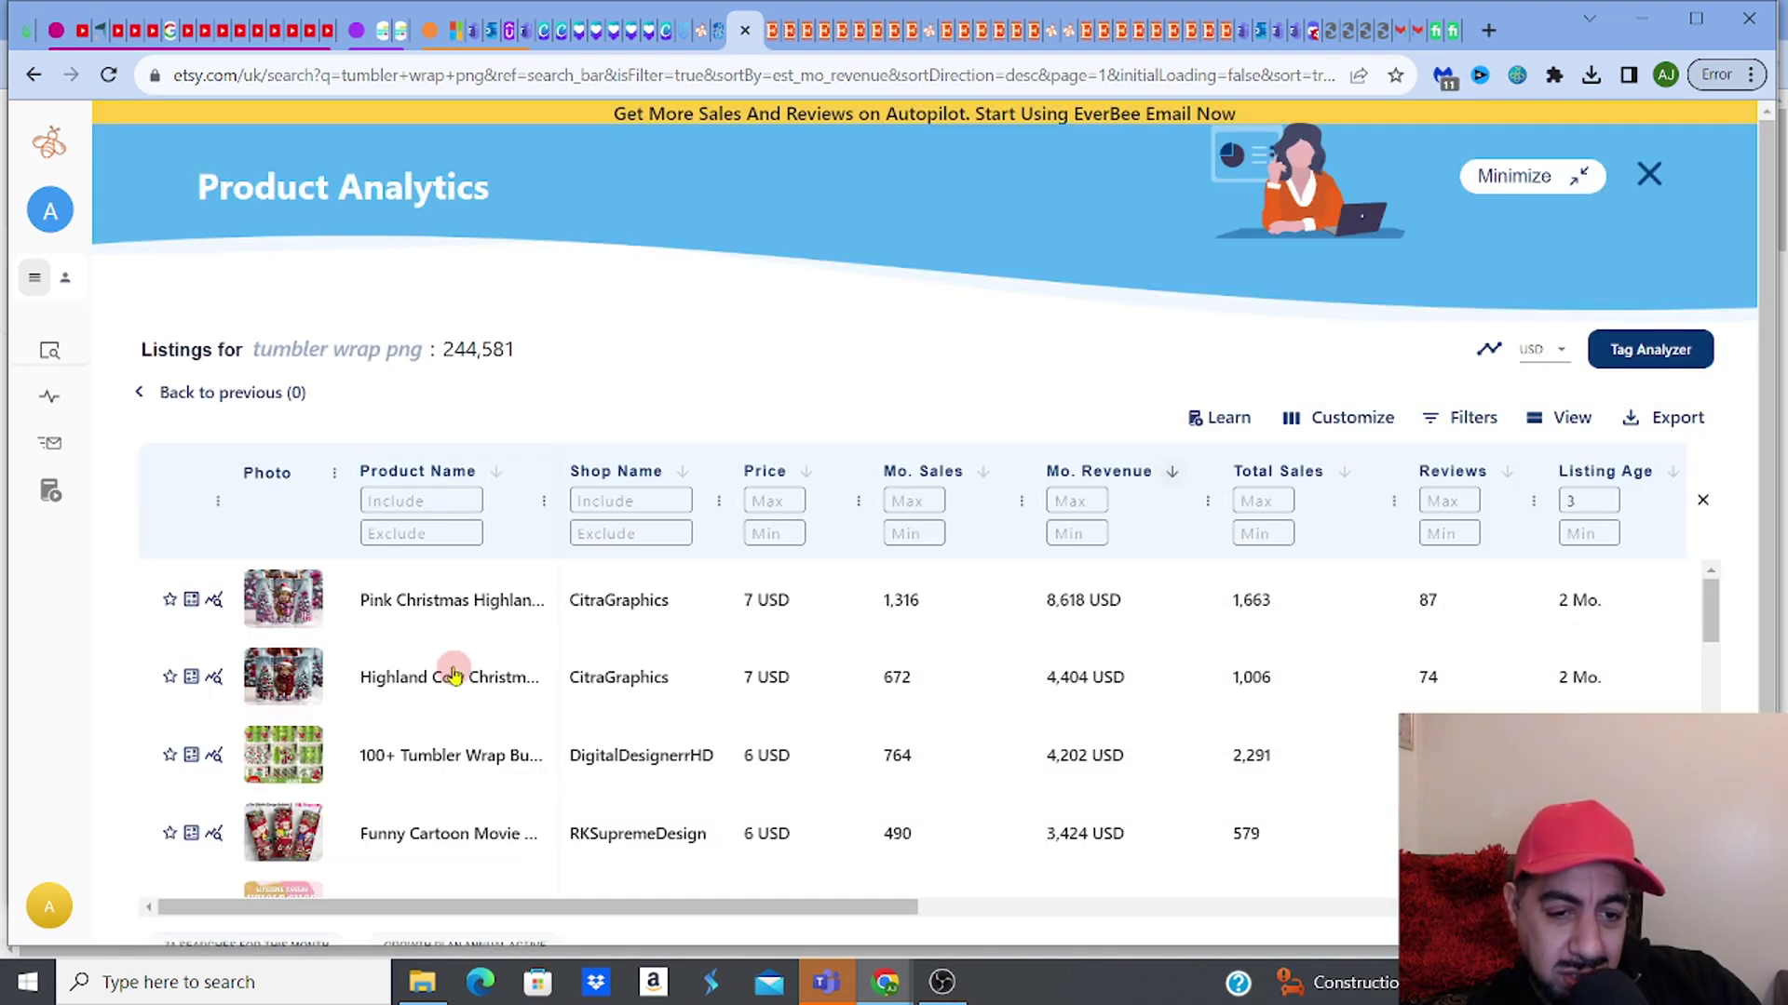
# Step: Open the Etsy page of the Pink Christmas Highland Cow tumbler wrap in a separate tab and return to the analytics table
pyautogui.moveTo(306, 617)
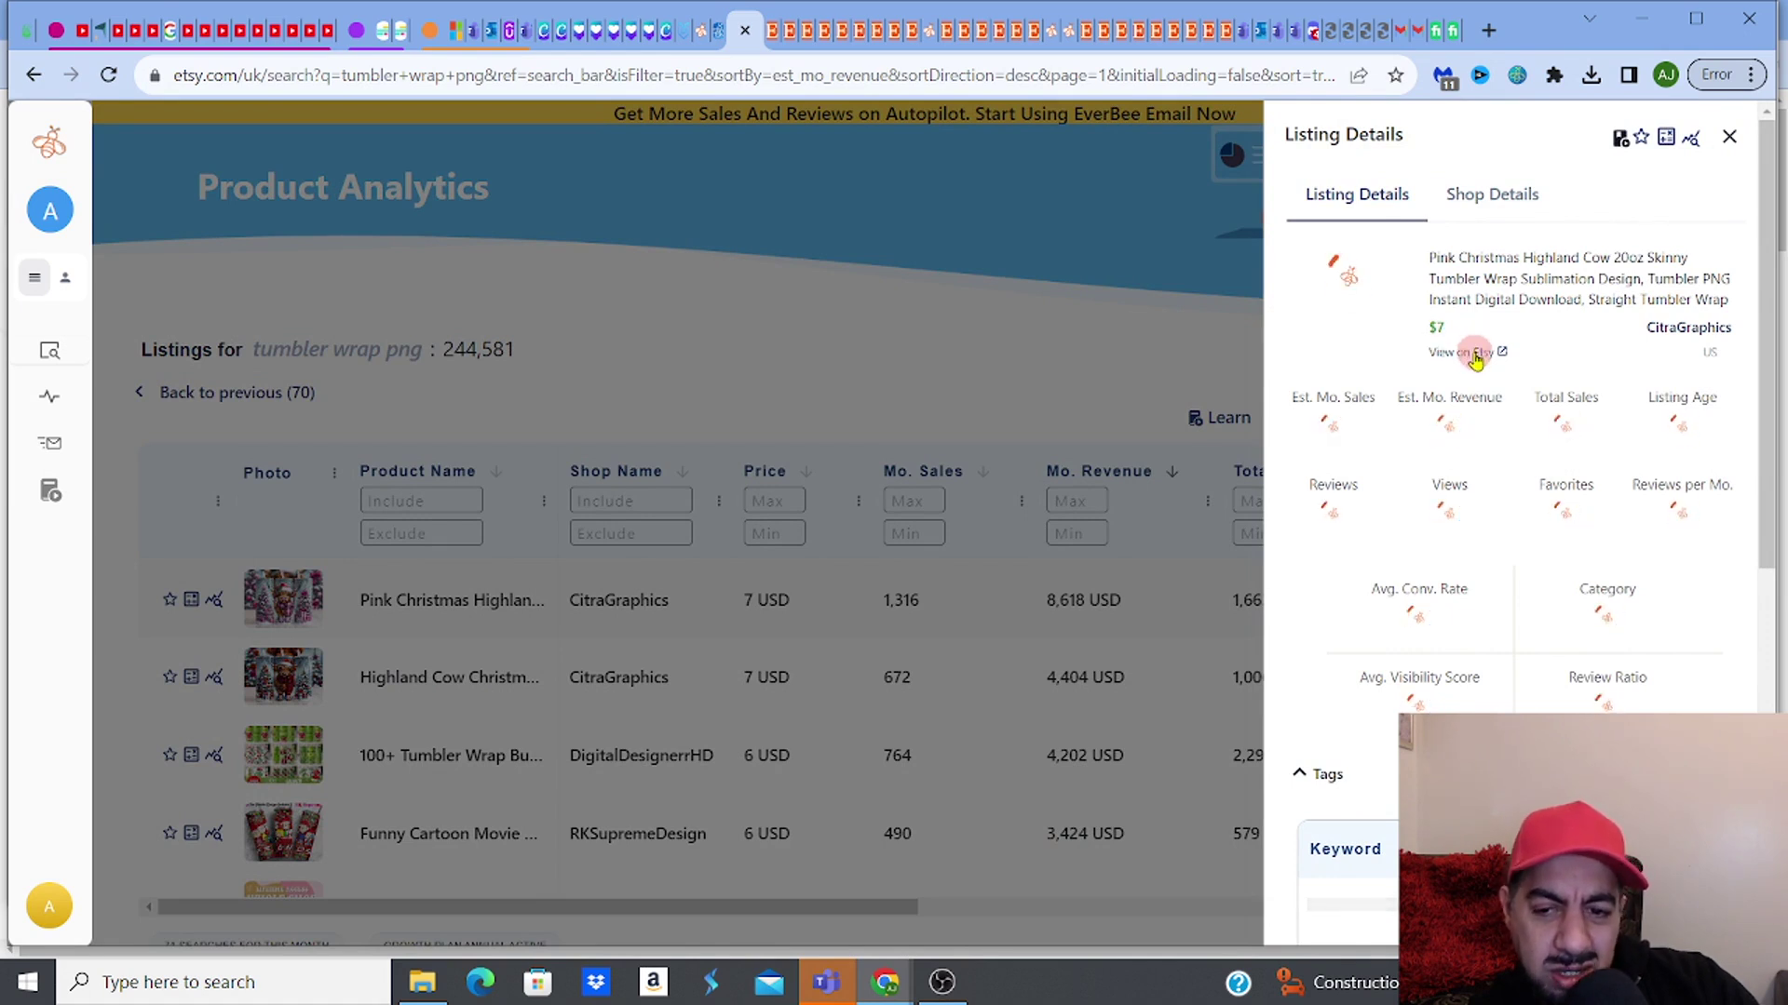
pyautogui.click(1478, 359)
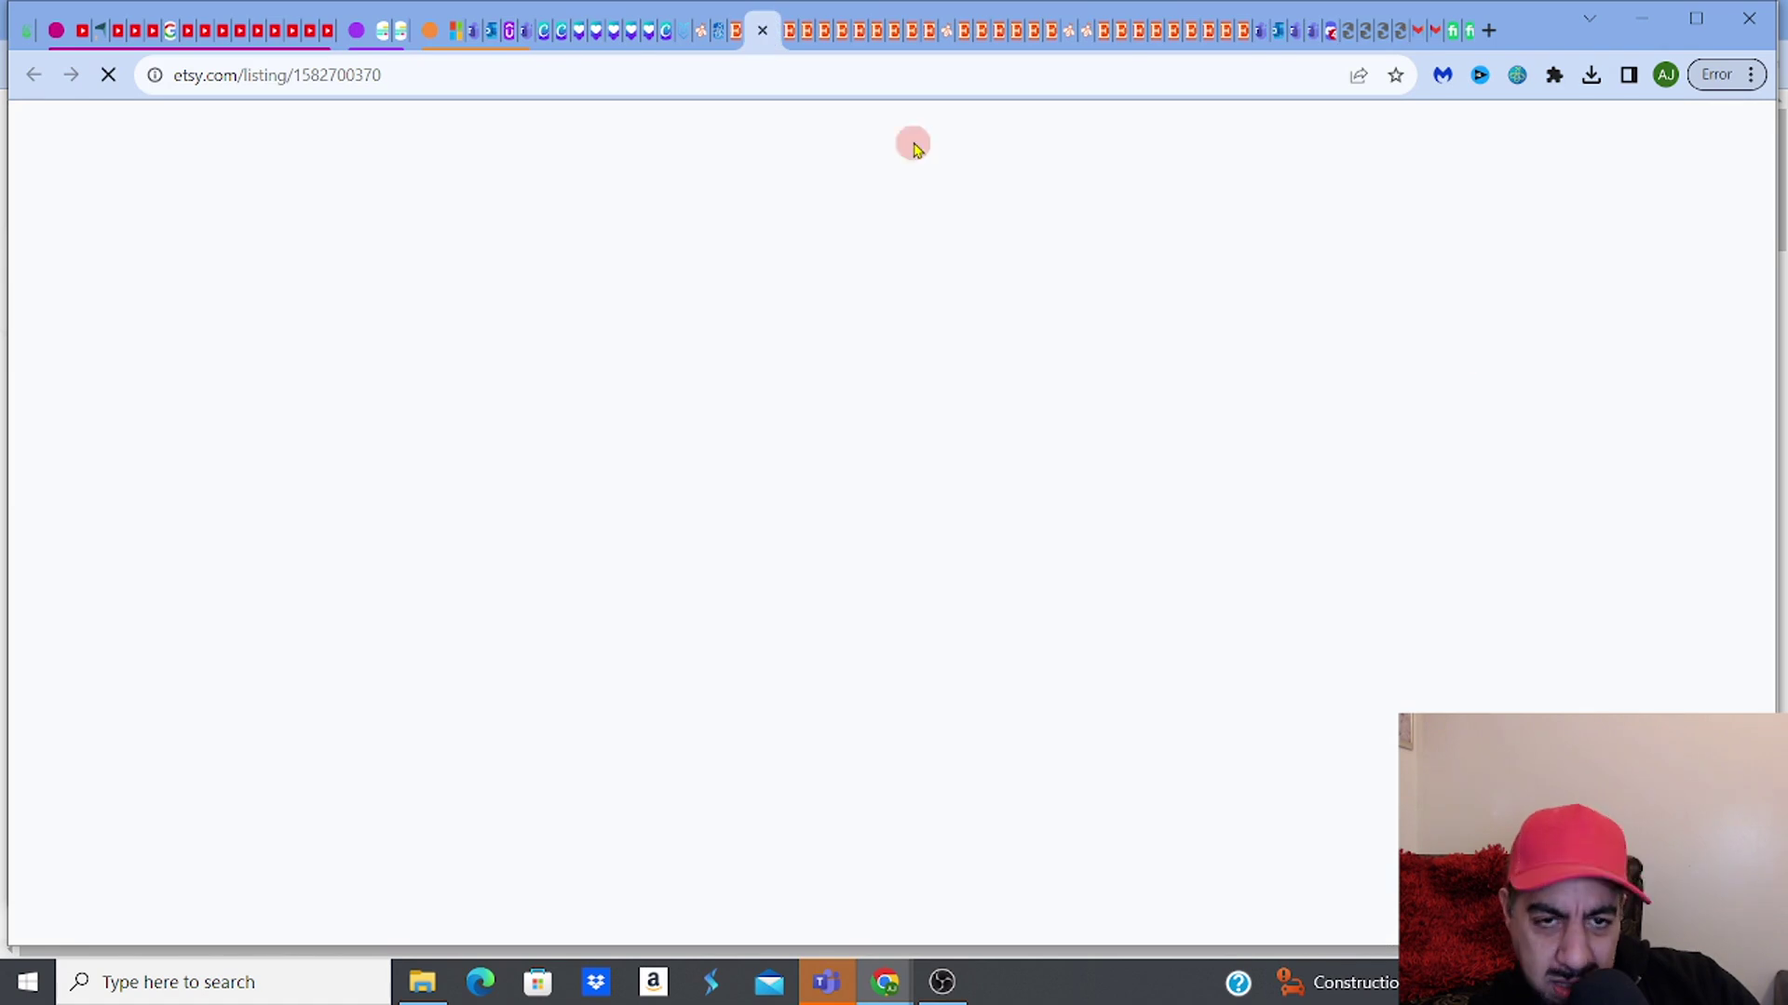
pyautogui.click(734, 36)
pyautogui.click(590, 378)
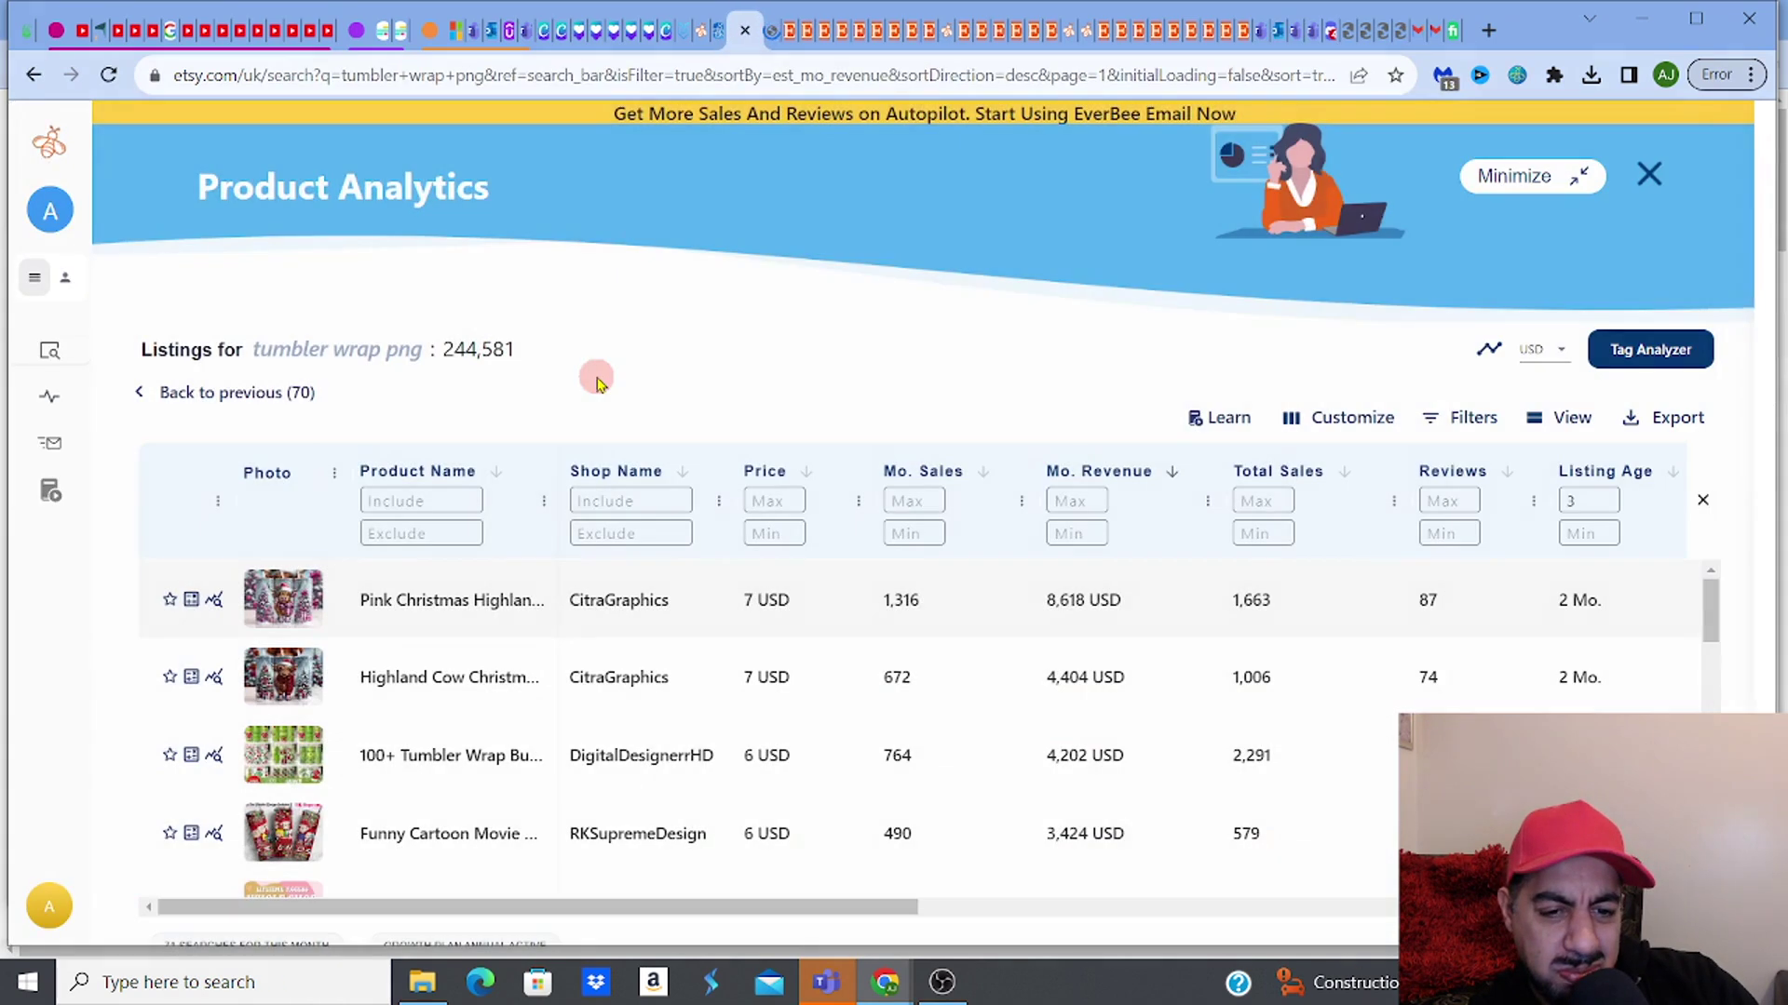
# Step: Open the Etsy page of the Highland Cow Christmas Tumbler Wrap in a separate tab and return to the analytics table
pyautogui.click(298, 684)
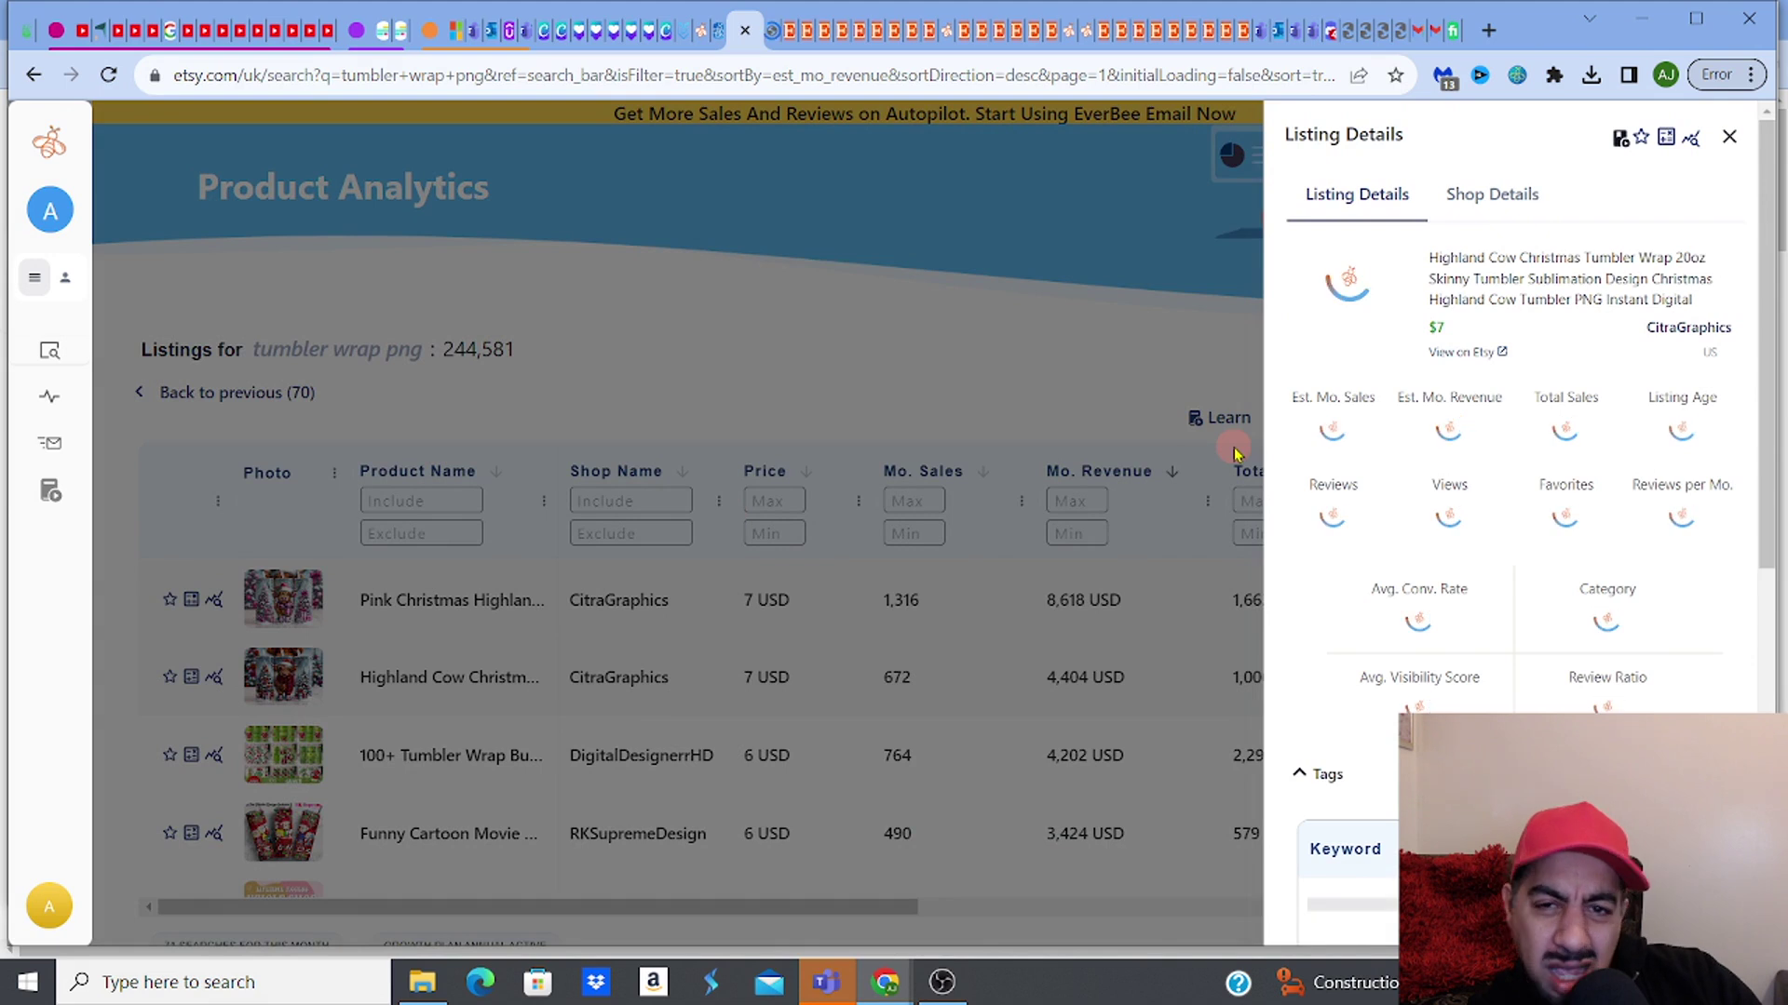
pyautogui.click(1482, 356)
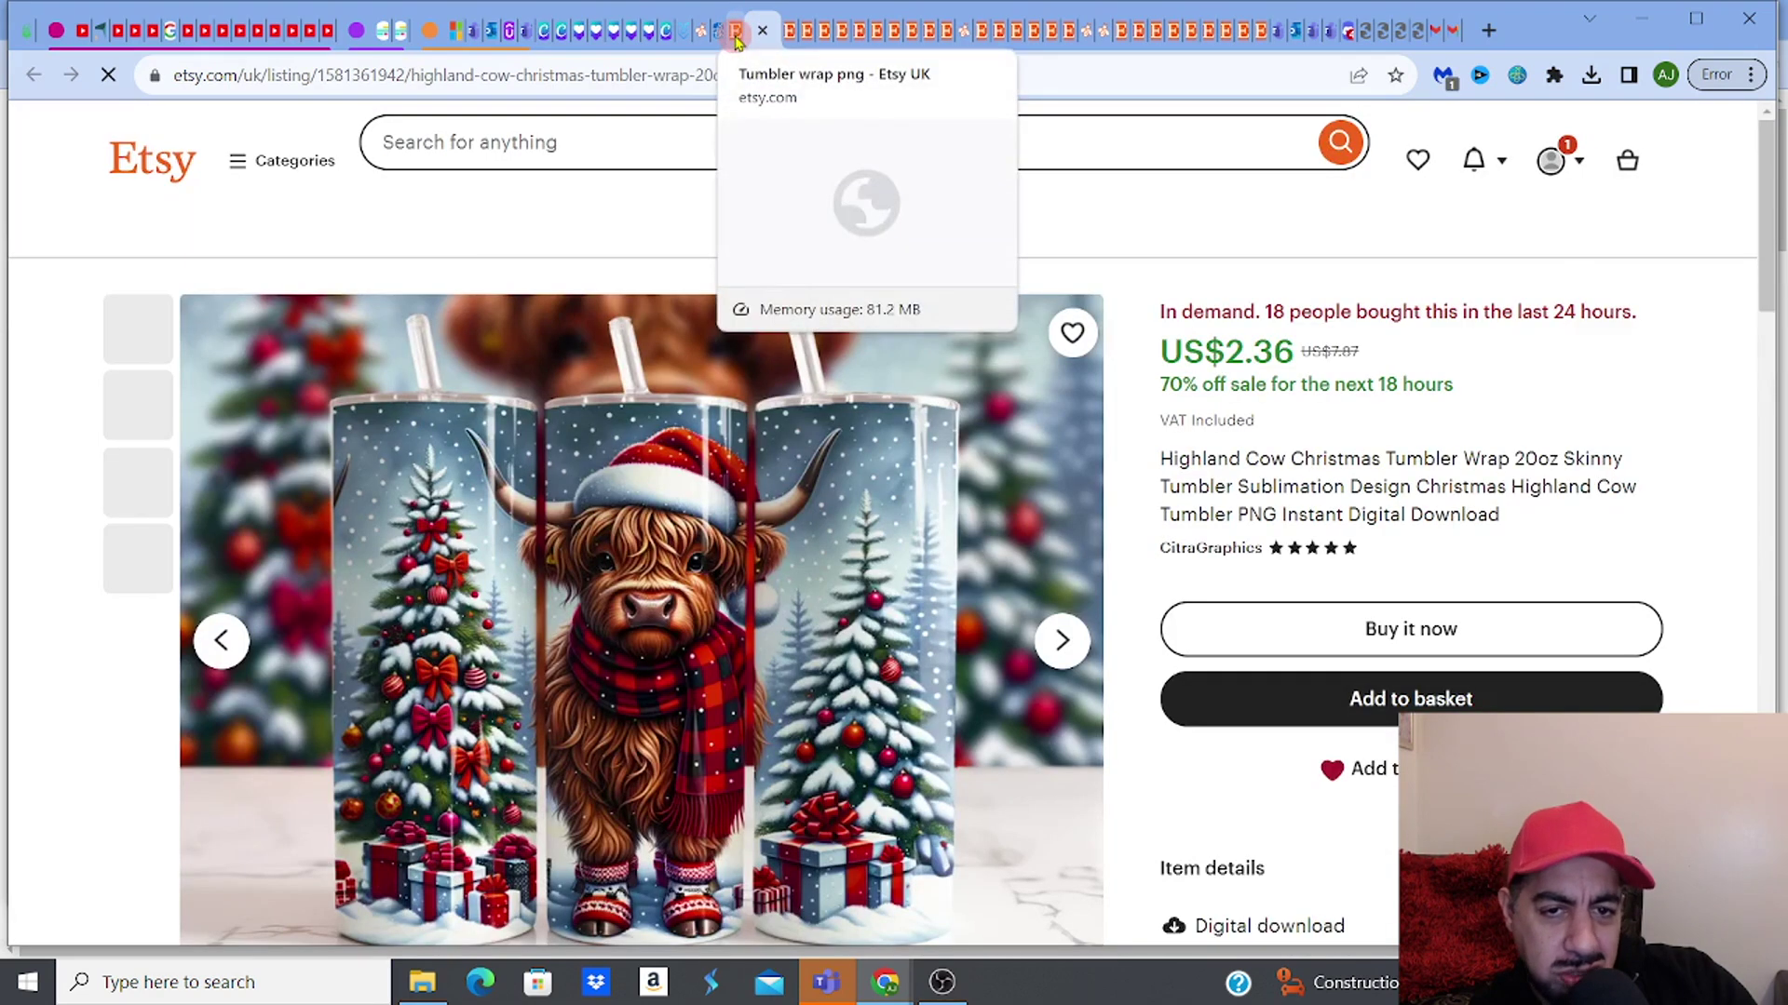
pyautogui.click(736, 35)
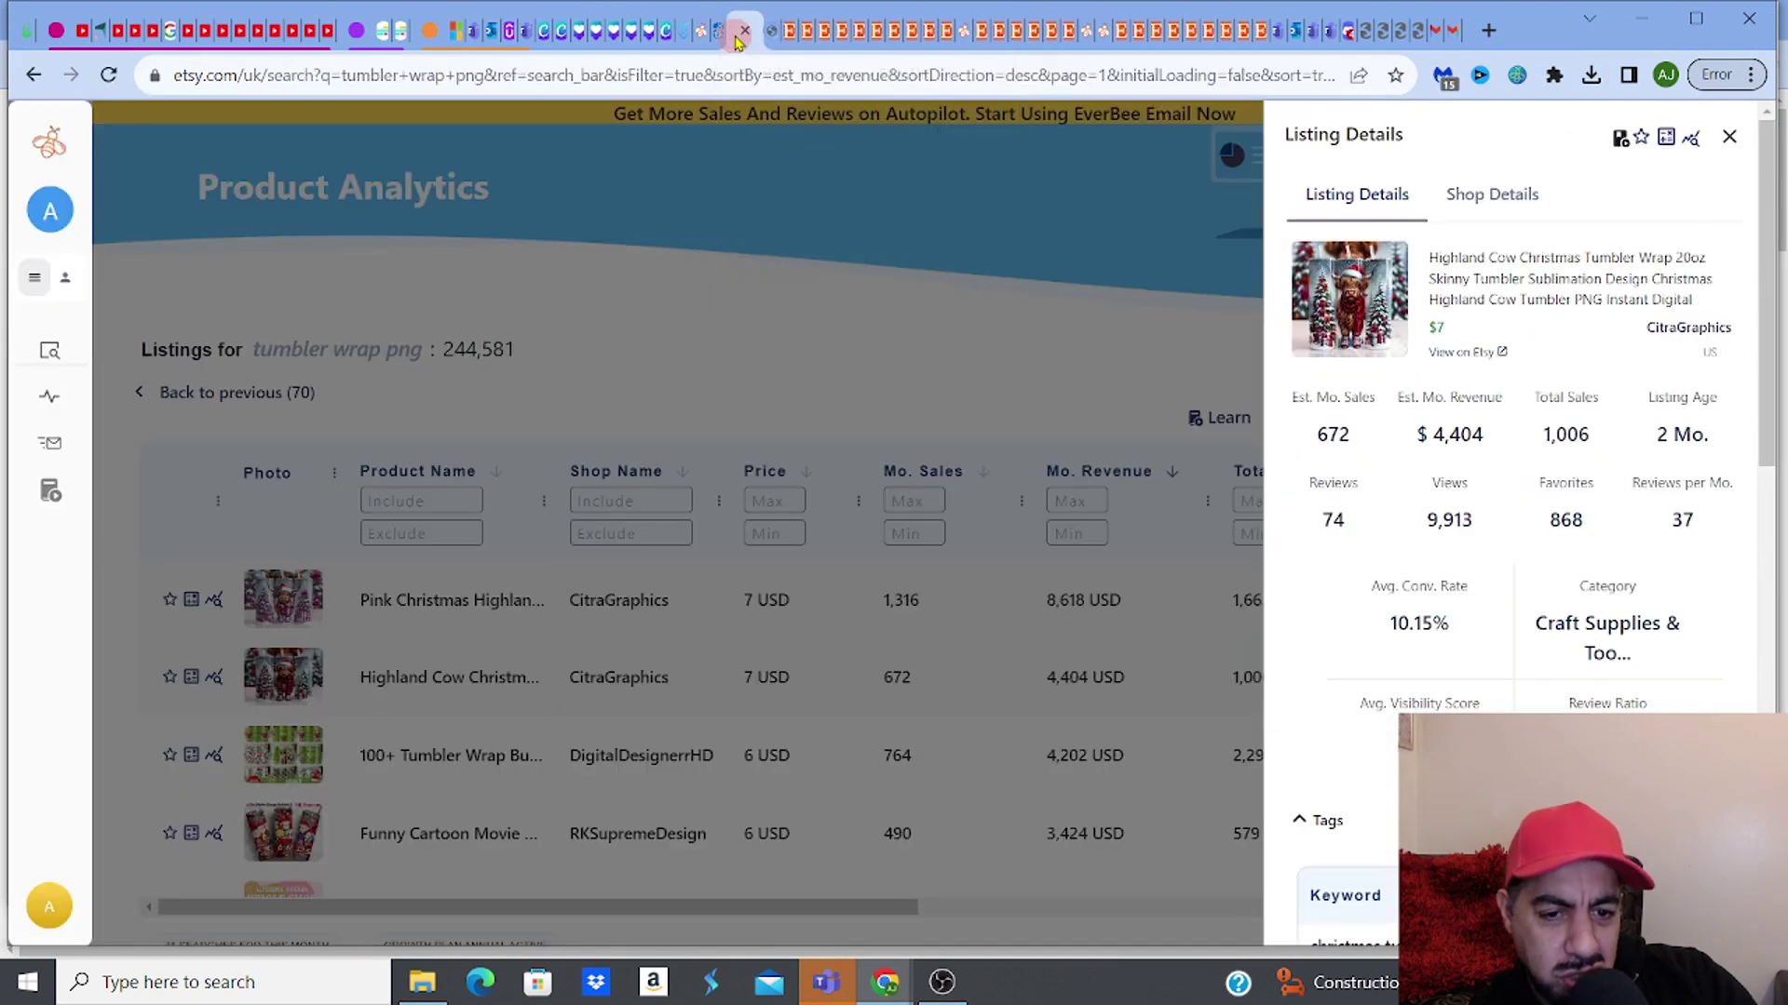
pyautogui.click(787, 307)
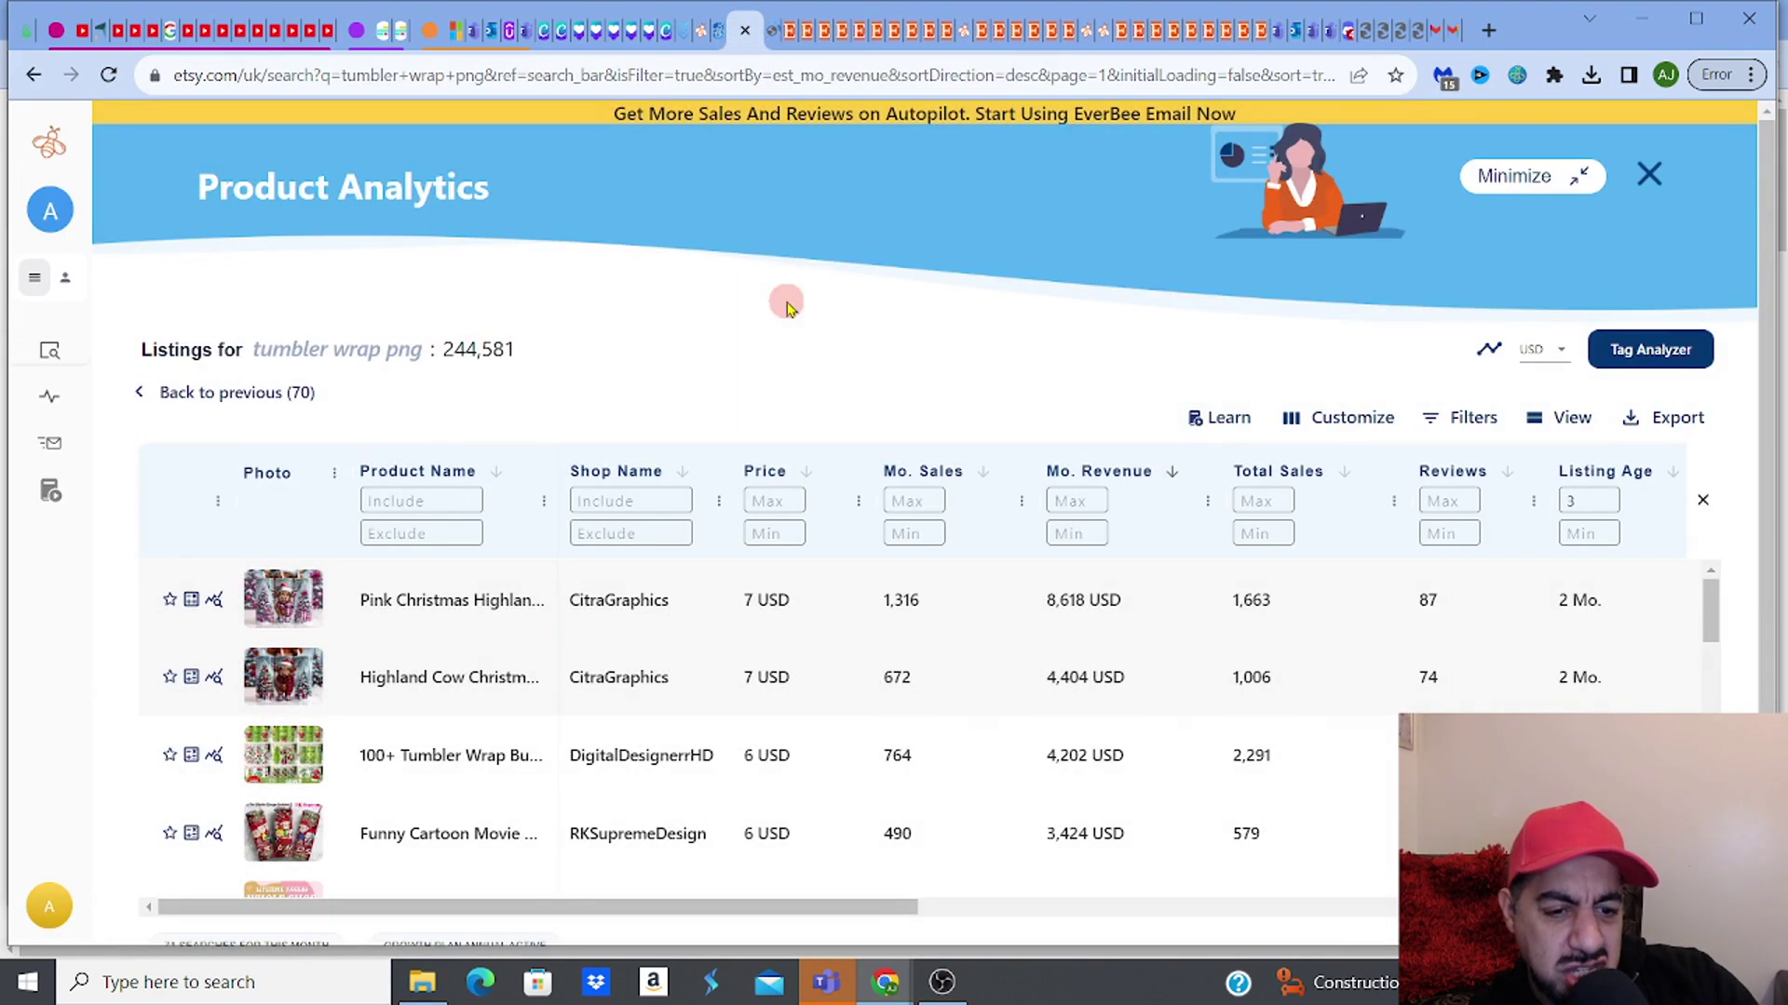
# Step: Look further through the analytics listings and bring up the Etsy page of the Gingerbread Man and Donuts tumbler wrap
pyautogui.moveTo(301, 831)
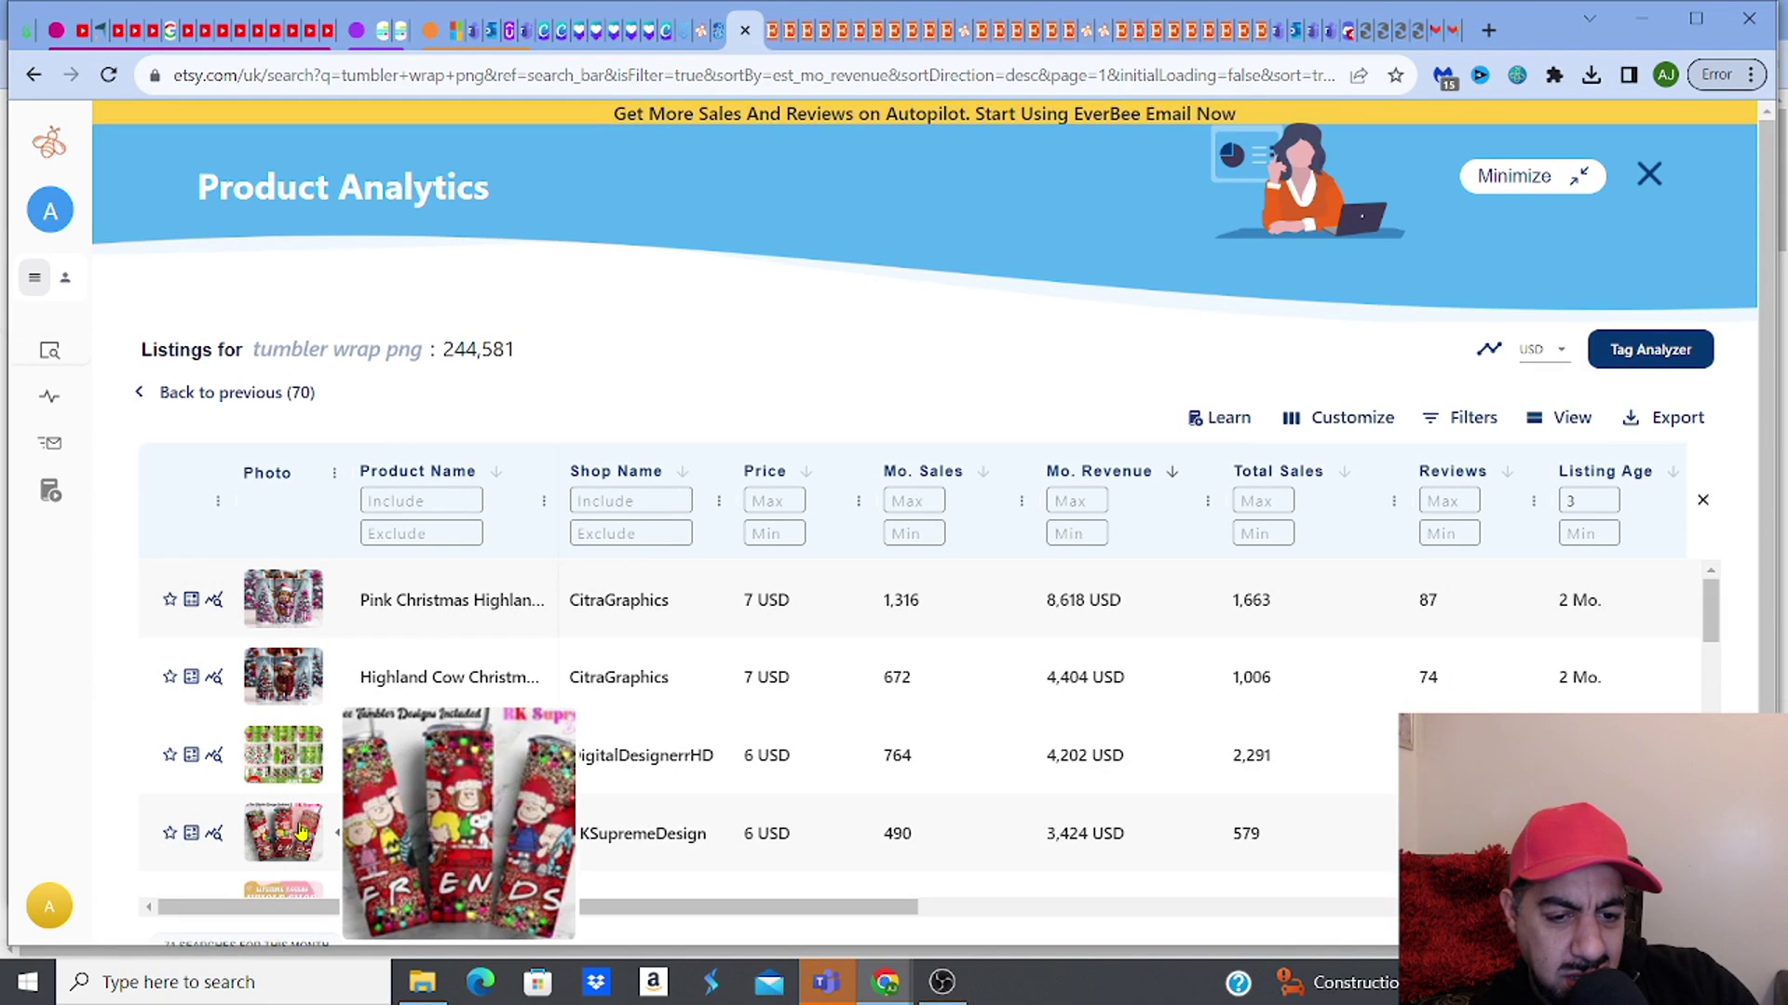
pyautogui.moveTo(1713, 594); pyautogui.dragTo(1721, 829)
pyautogui.hotkey('ctrl', 'Tab')
pyautogui.click(1201, 195)
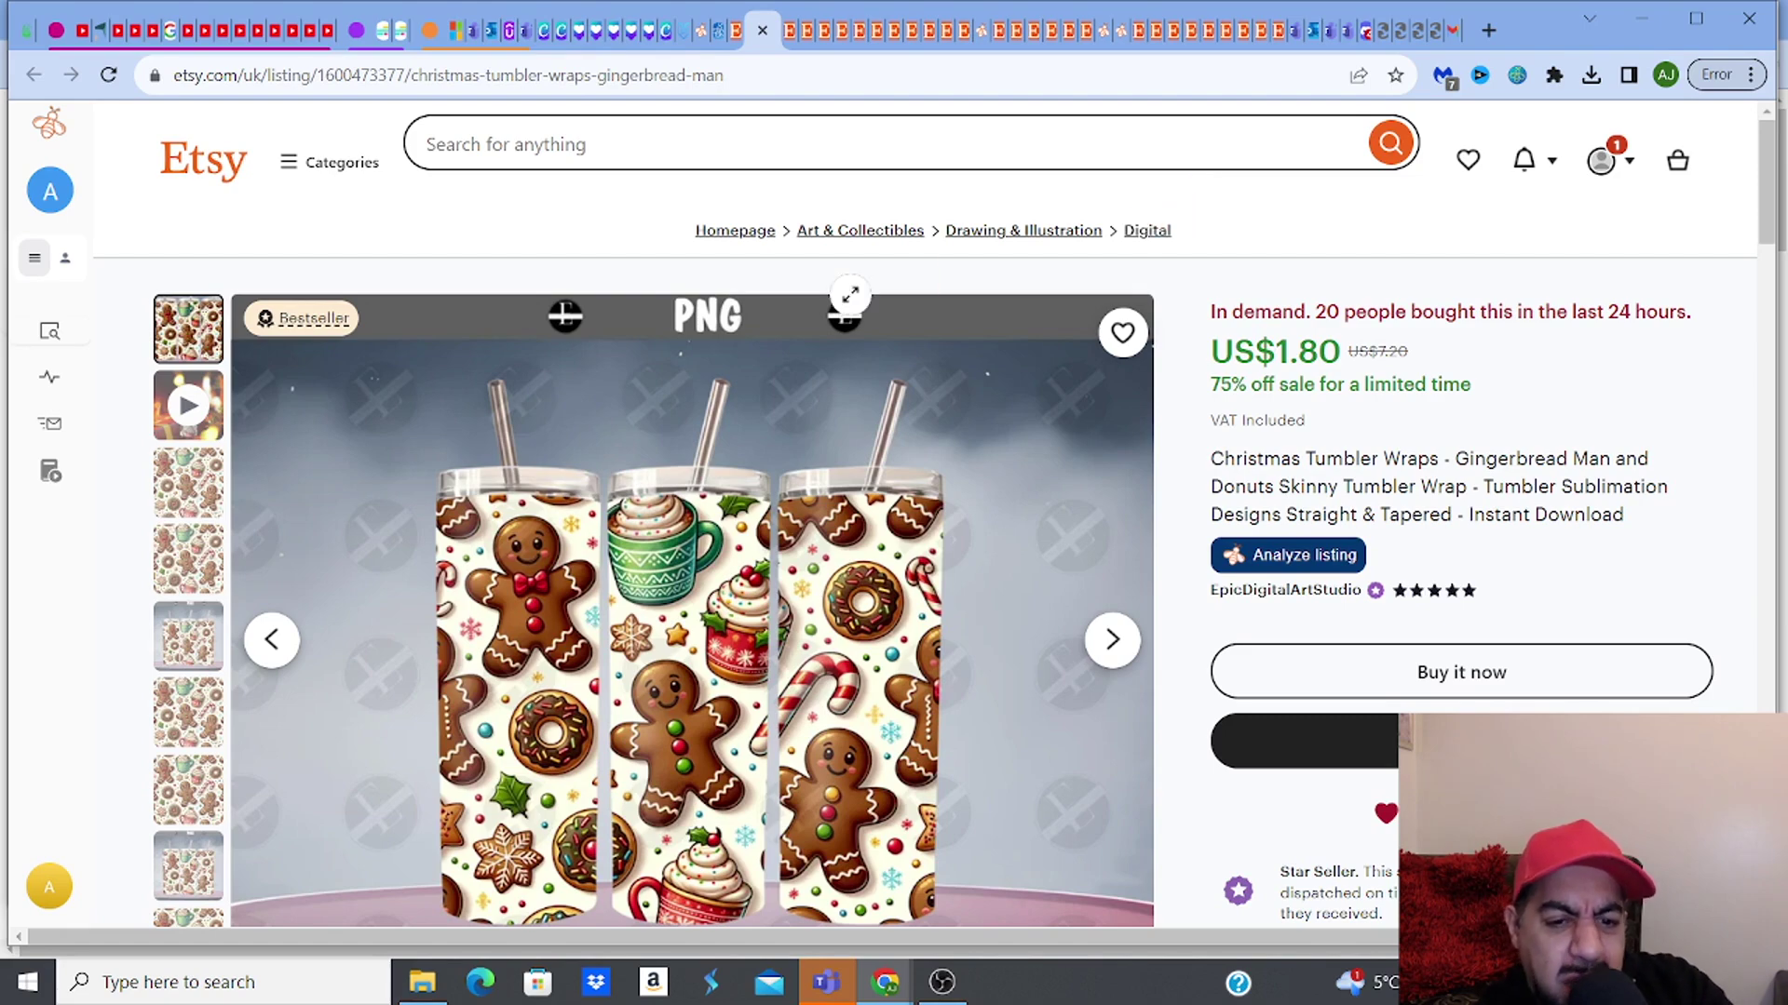
# Step: View the gingerbread listing's design images, tumbler mockup and product video
pyautogui.click(198, 492)
pyautogui.click(199, 573)
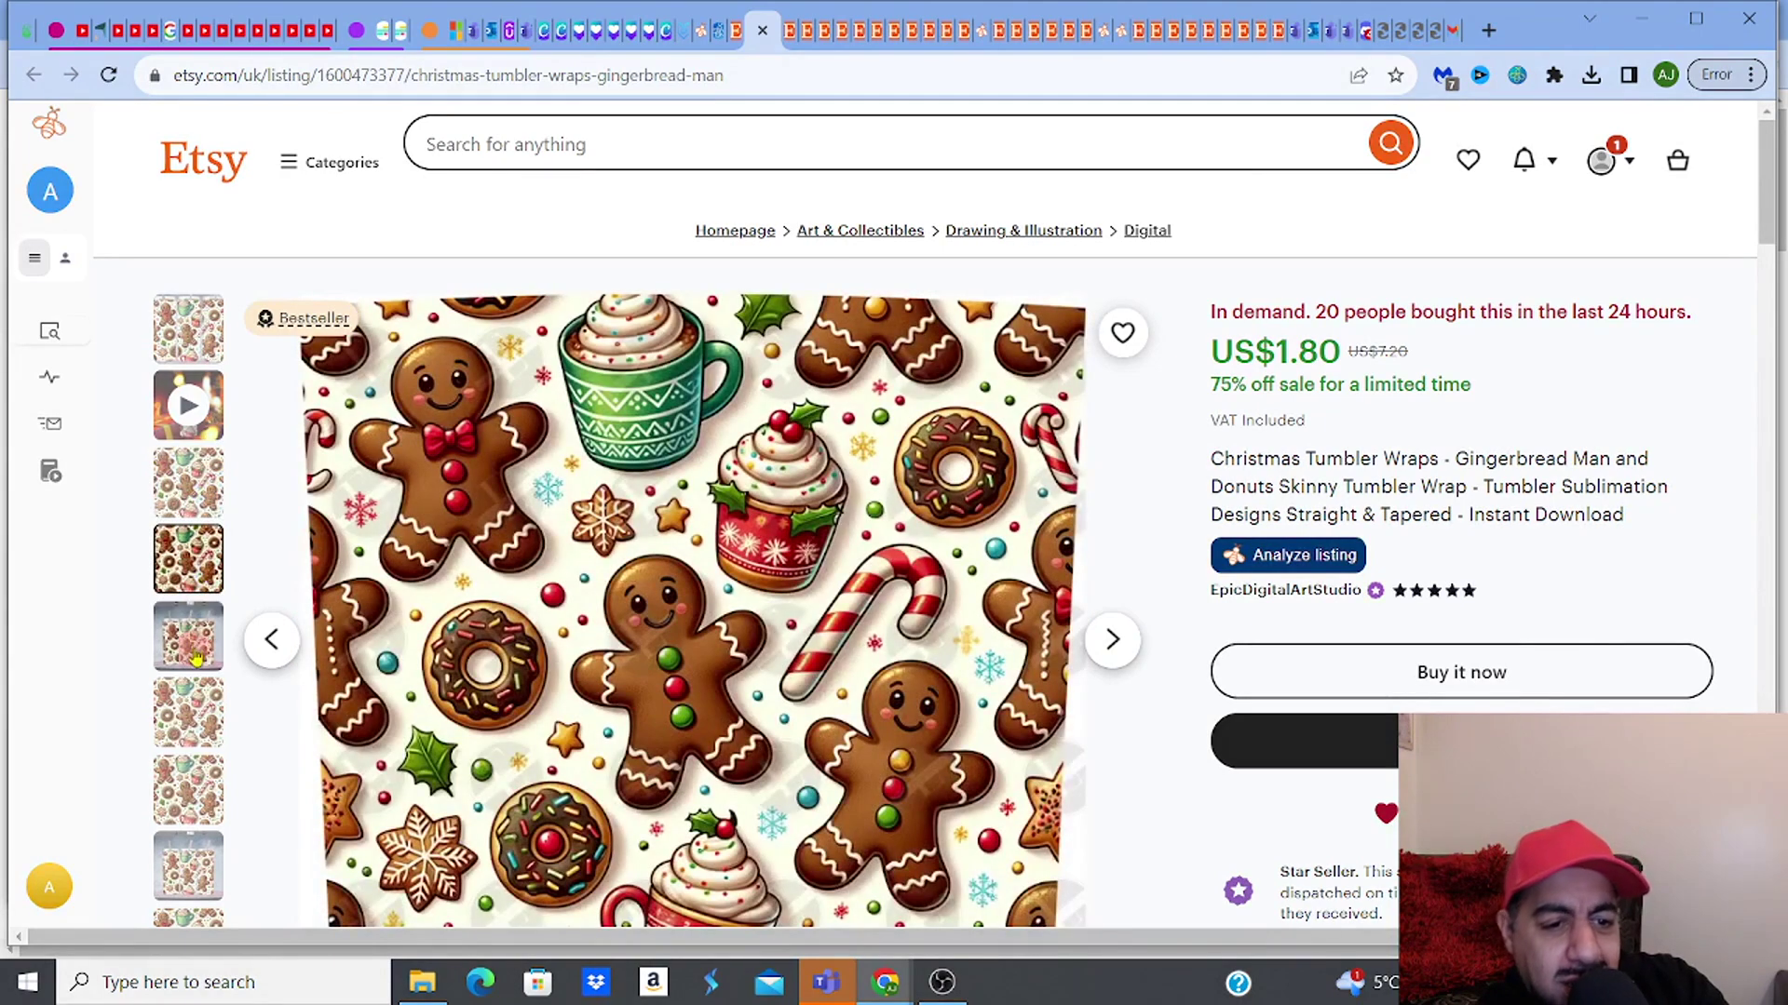
pyautogui.click(201, 713)
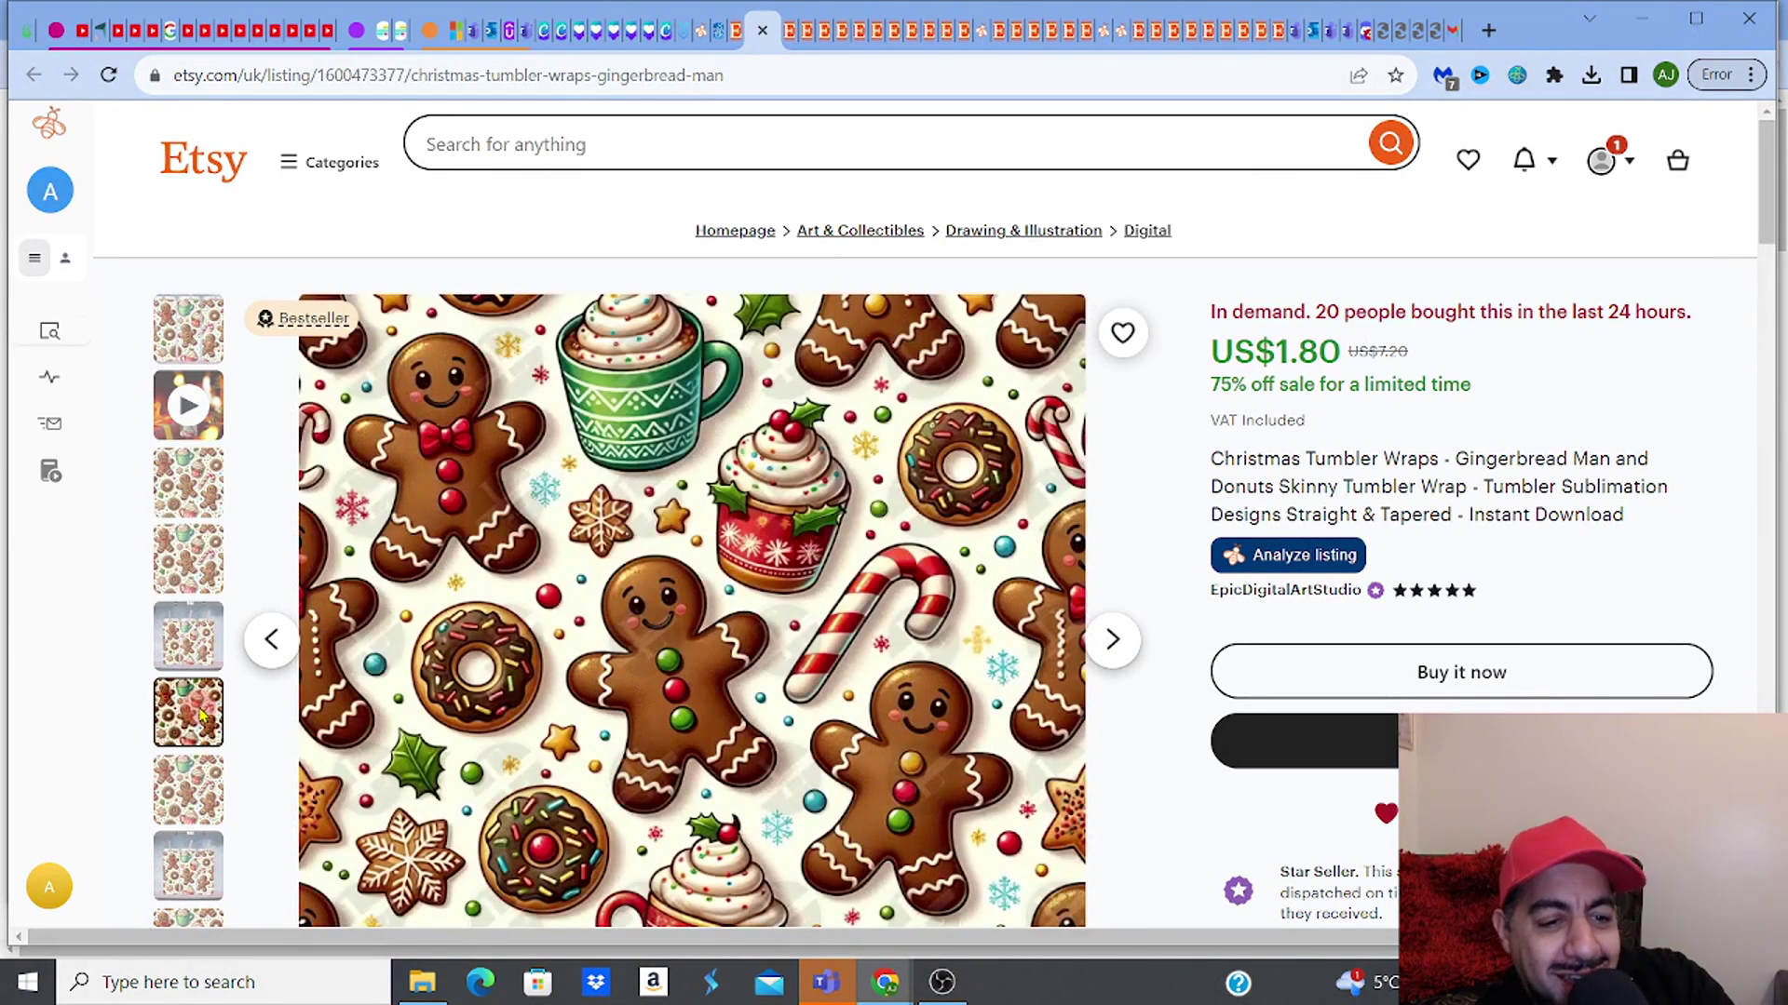
pyautogui.click(201, 629)
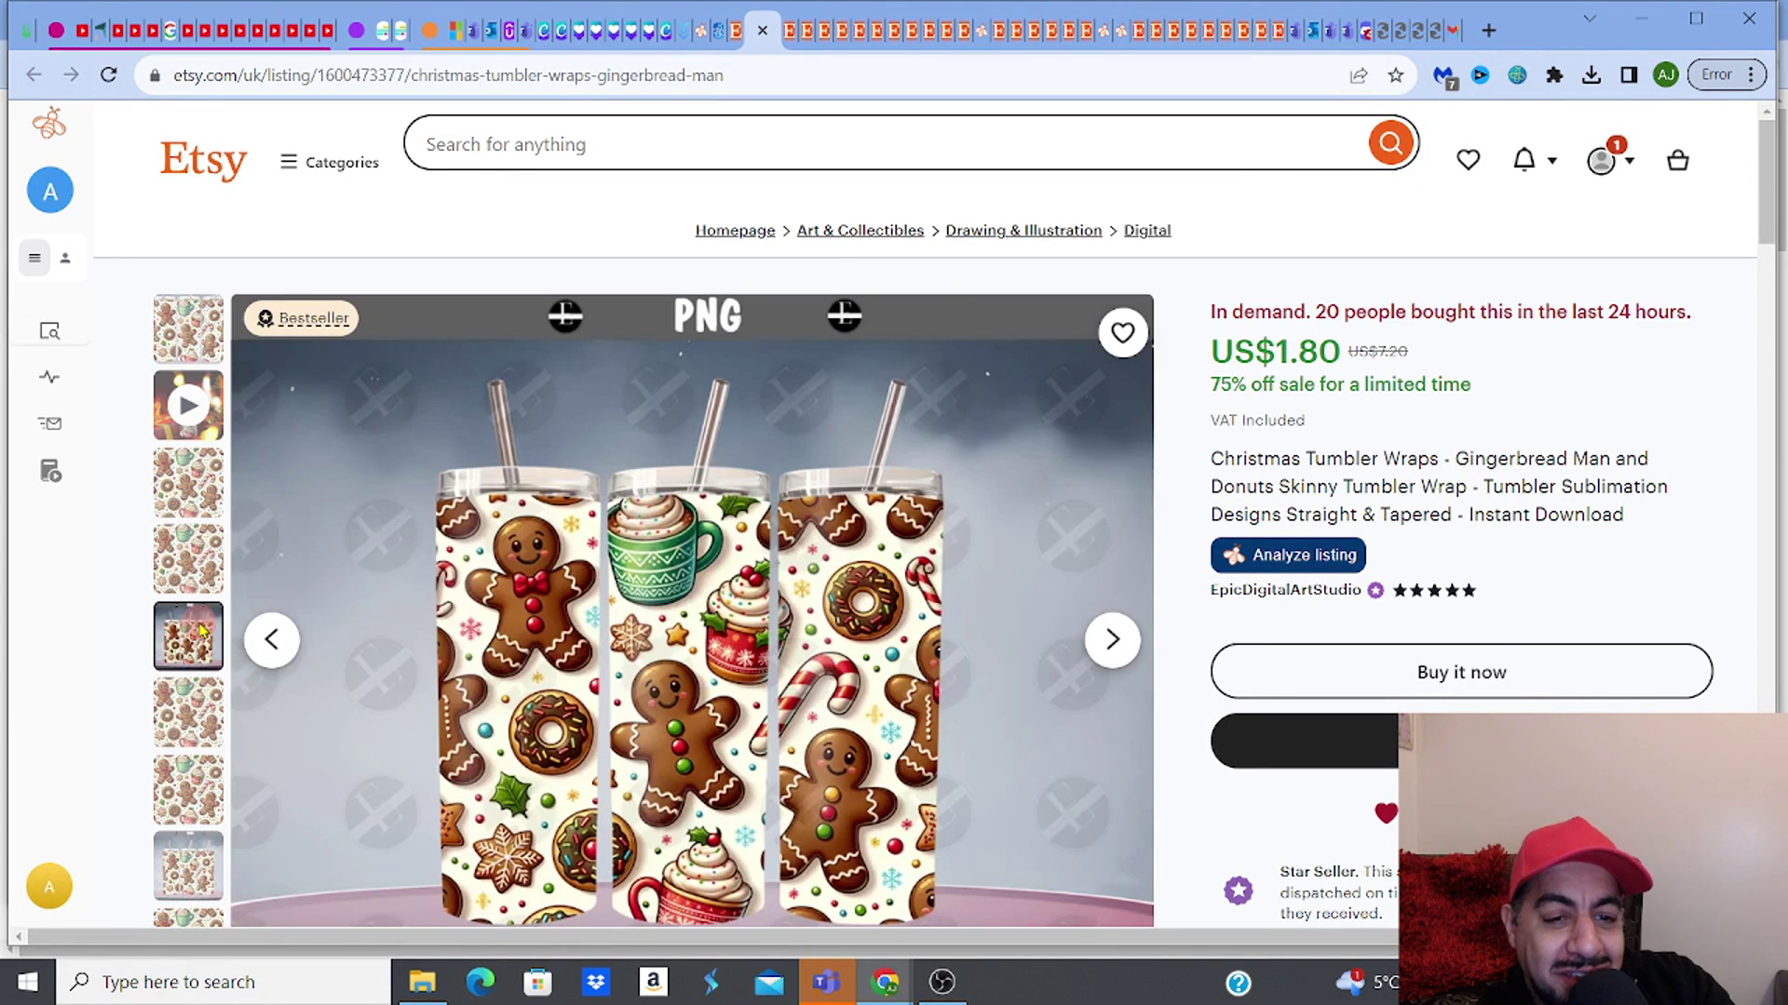
pyautogui.click(186, 408)
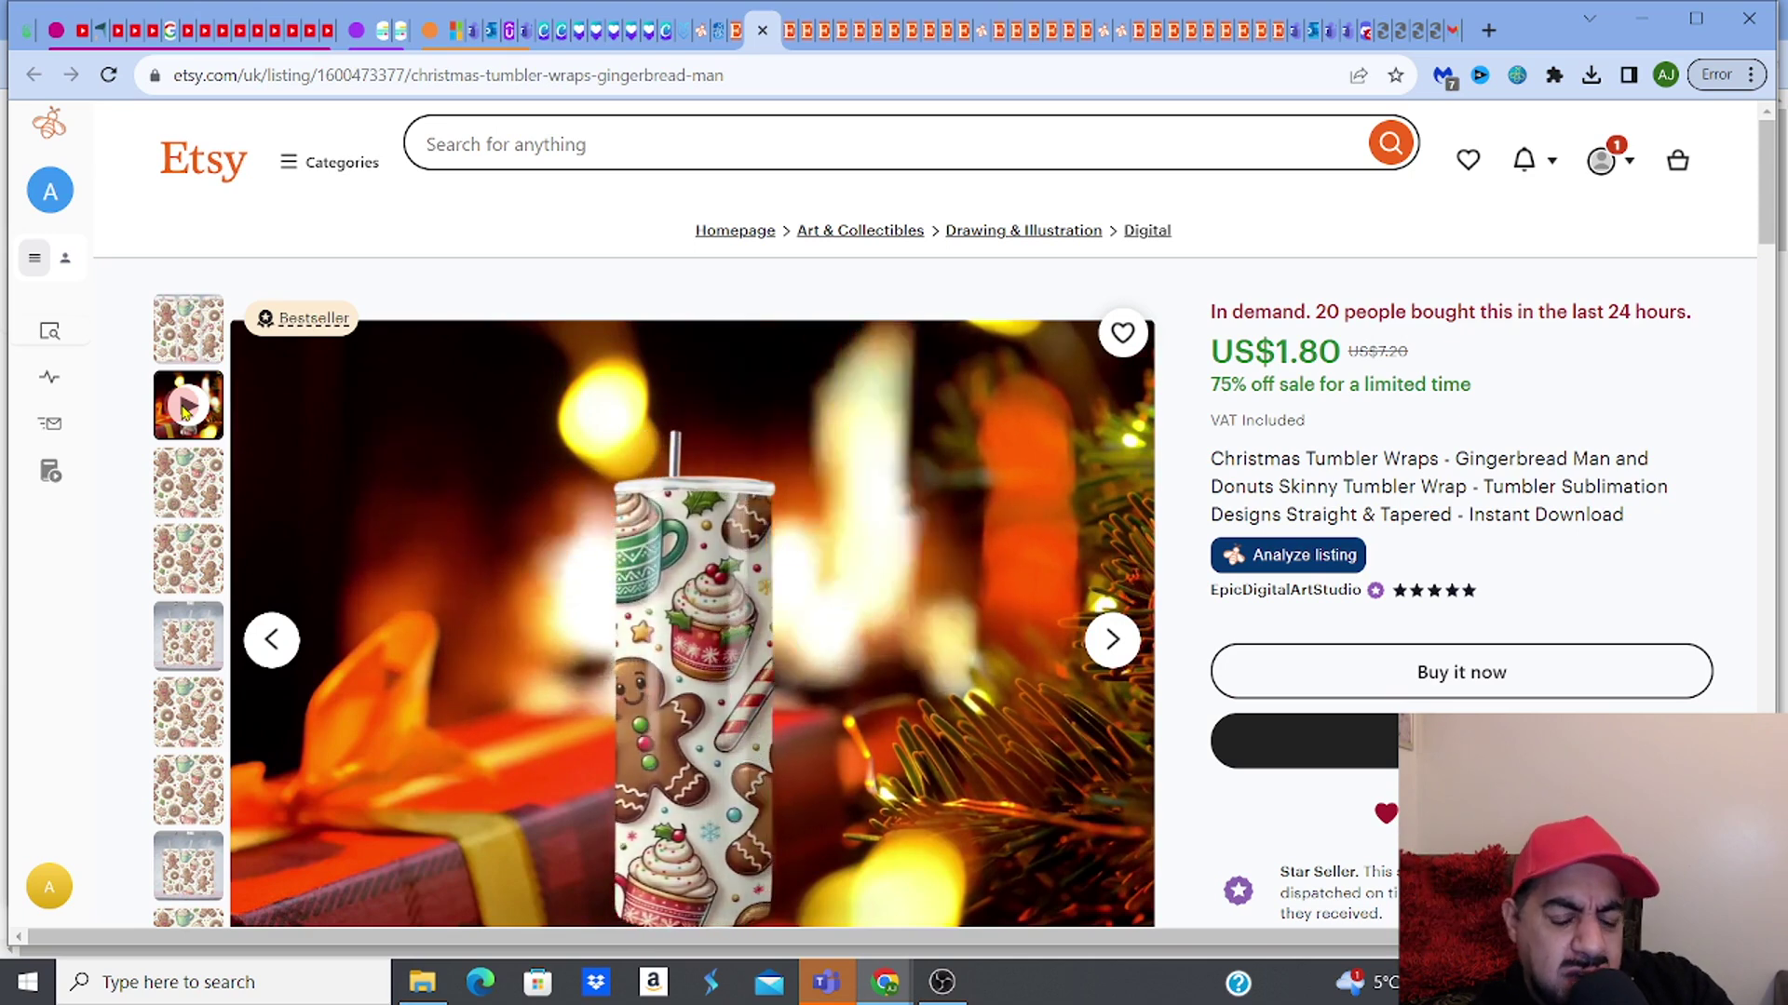
# Step: Analyze the gingerbread listing to examine its sales, revenue, views and listing age, and close the details
pyautogui.click(1250, 555)
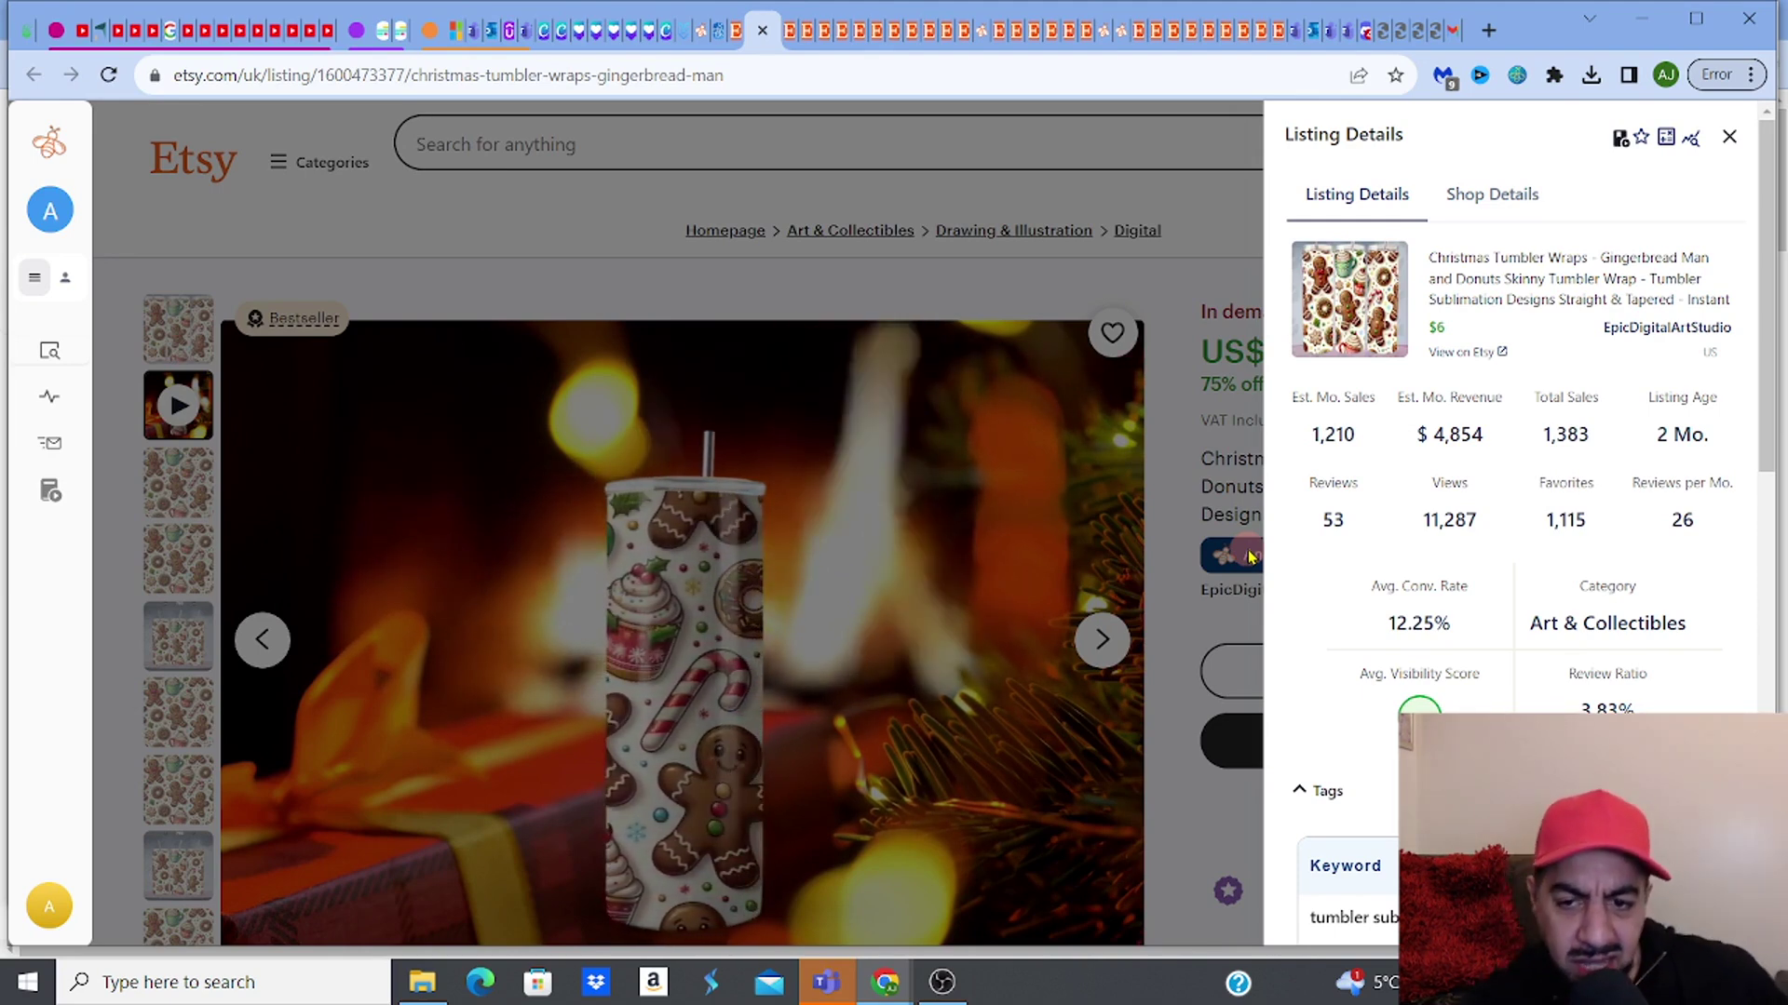
pyautogui.click(1200, 282)
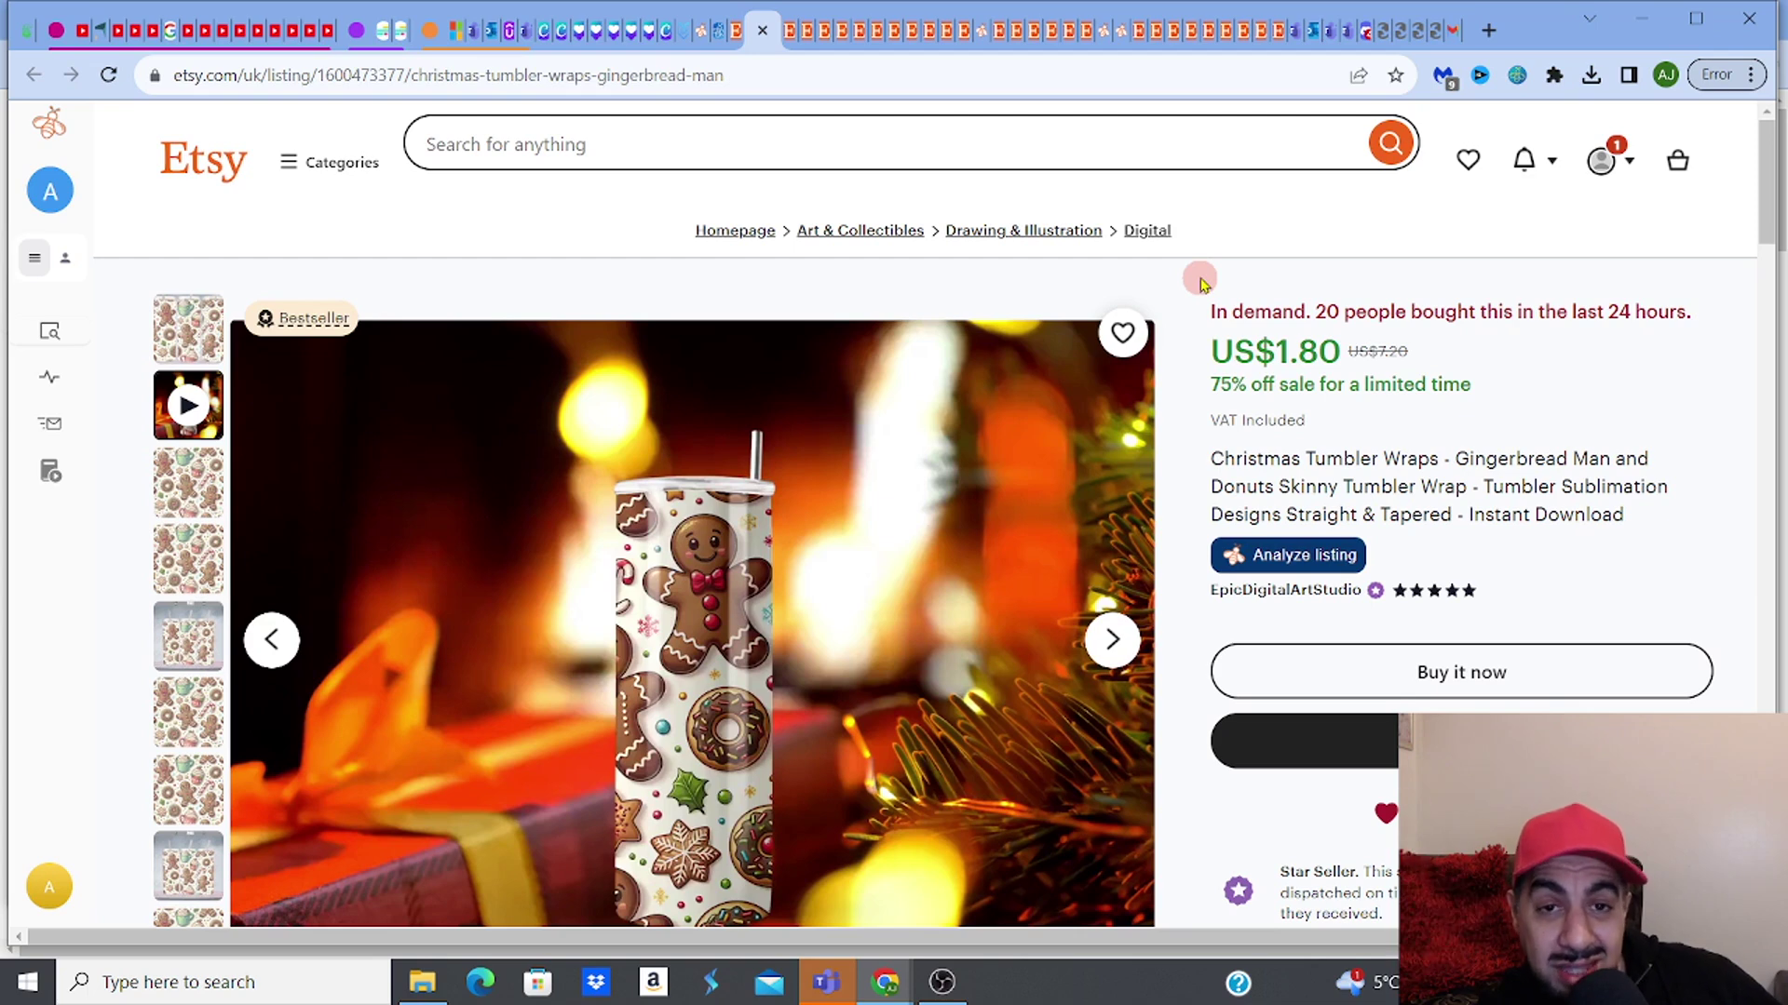
pyautogui.click(1271, 559)
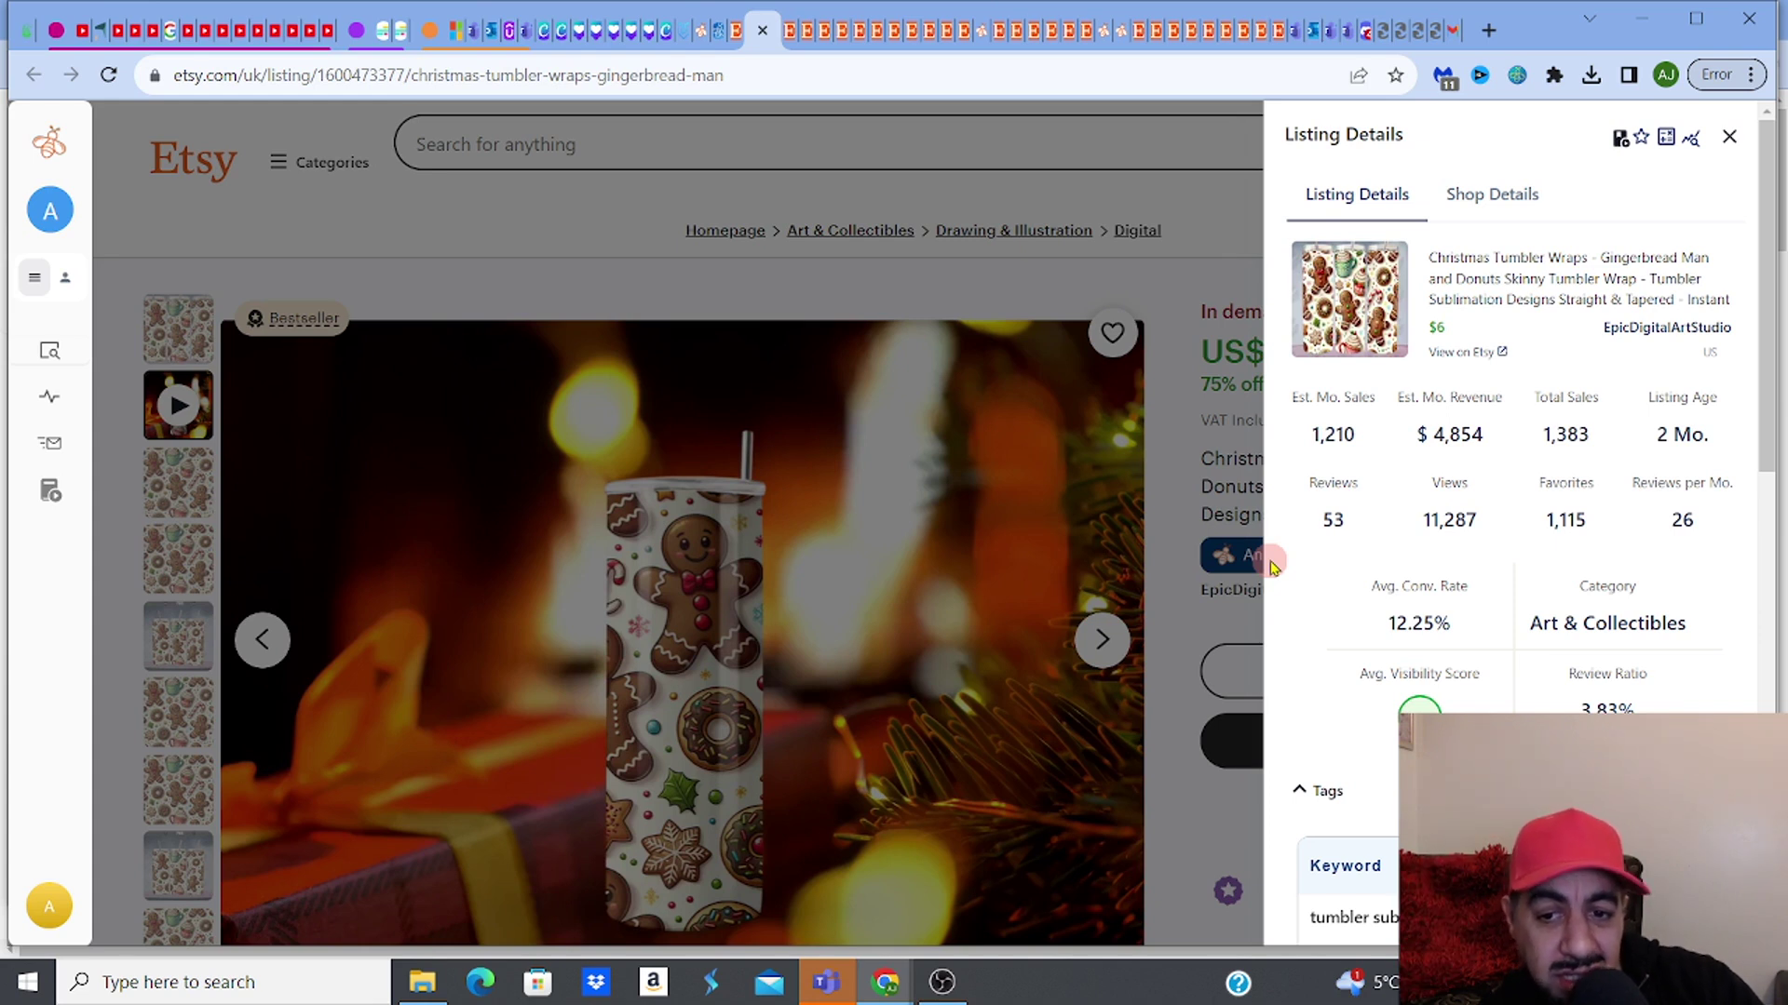
pyautogui.click(1198, 253)
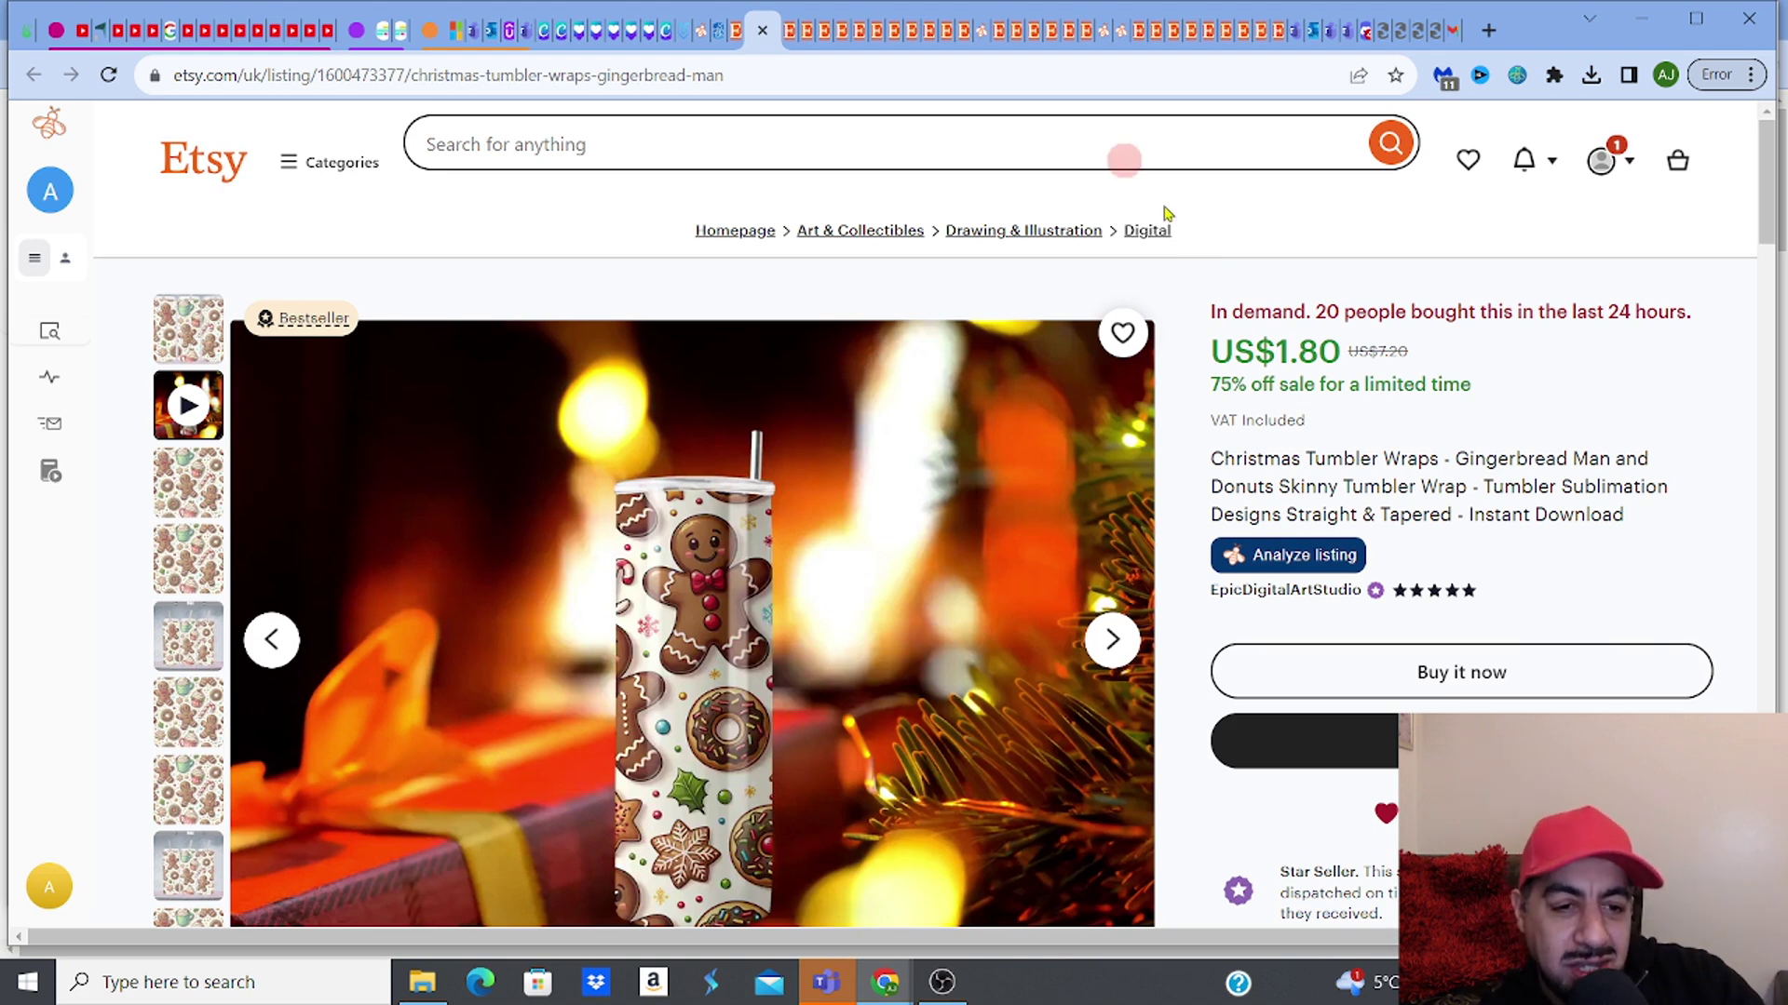
# Step: Switch to the Highland Cow Christmas Tumbler Wrap listing and examine its analytics and the "Highland Cow" wording in its title
pyautogui.click(790, 40)
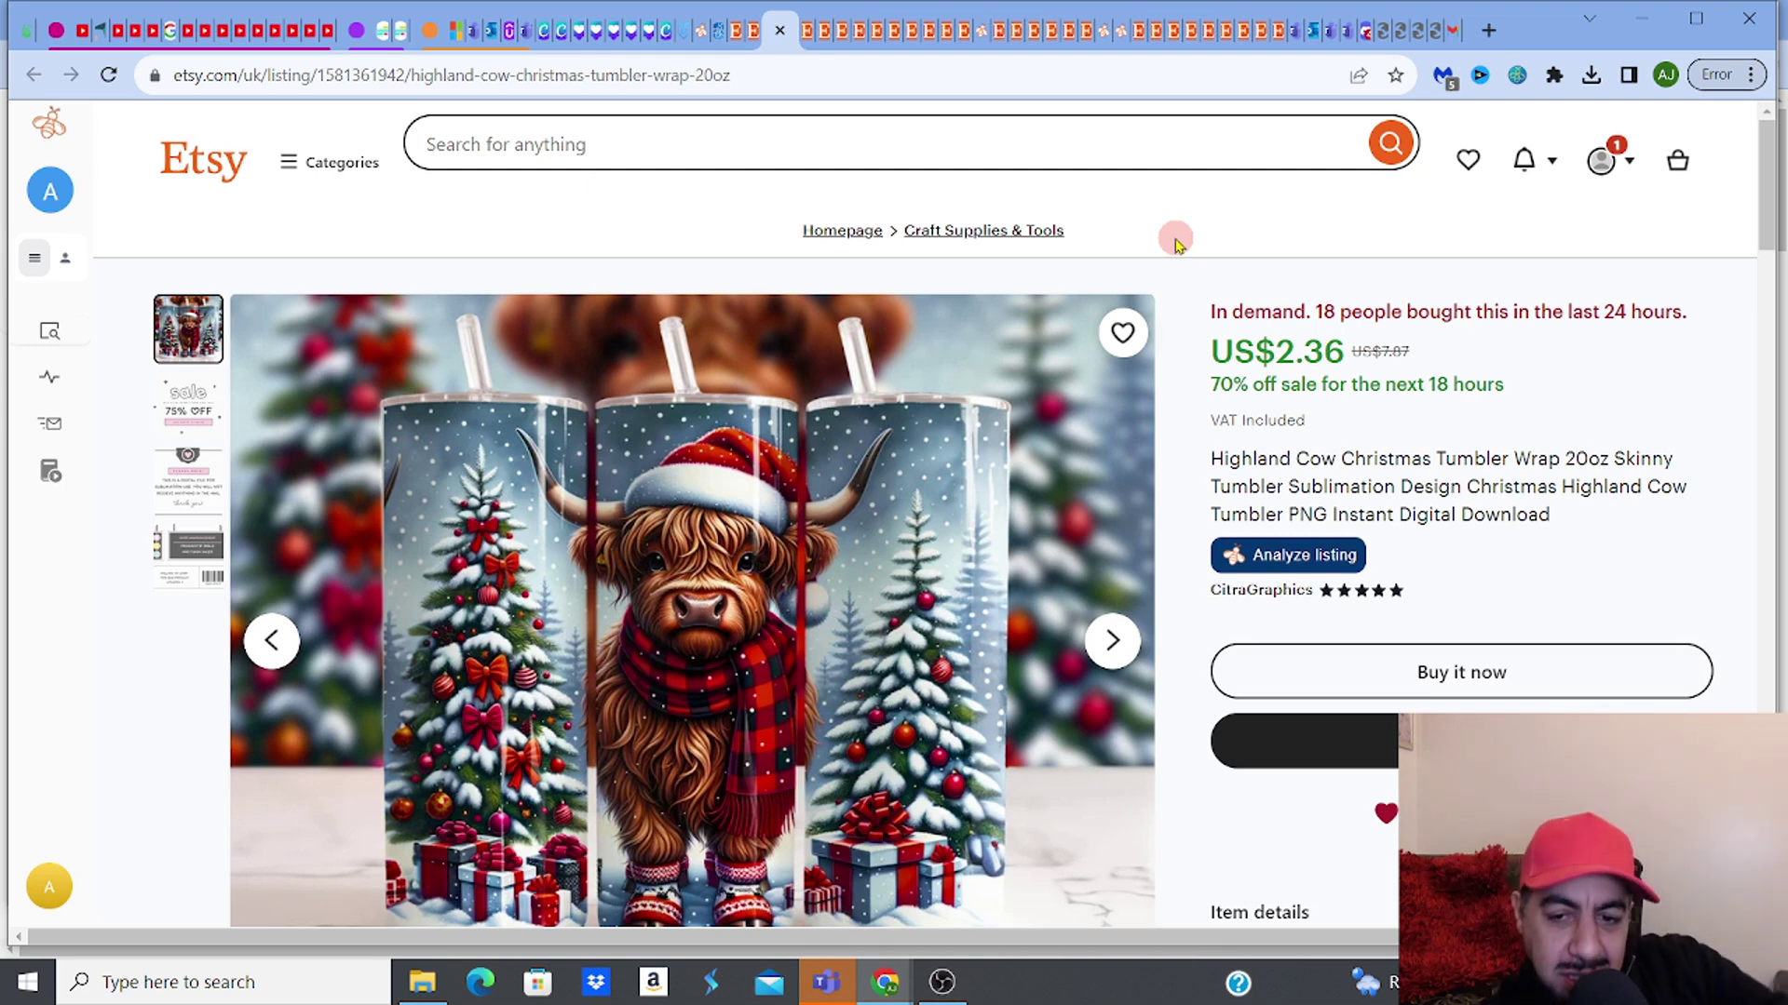
pyautogui.click(1320, 555)
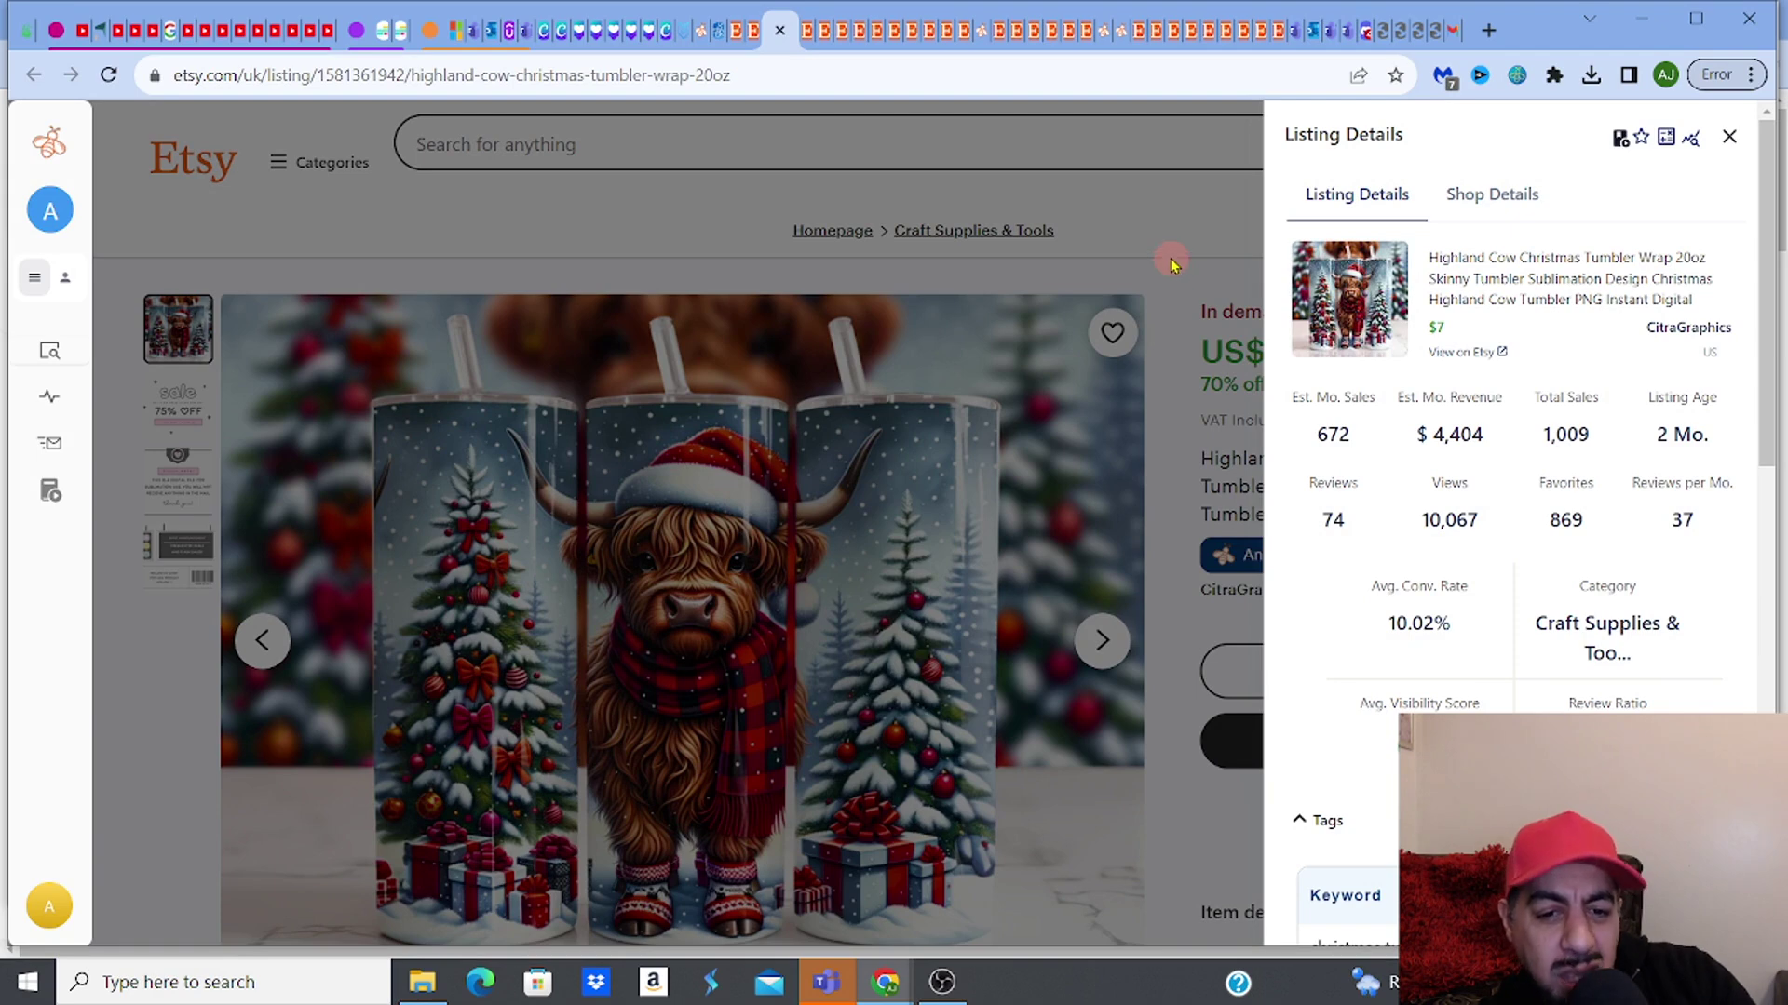
pyautogui.click(1171, 265)
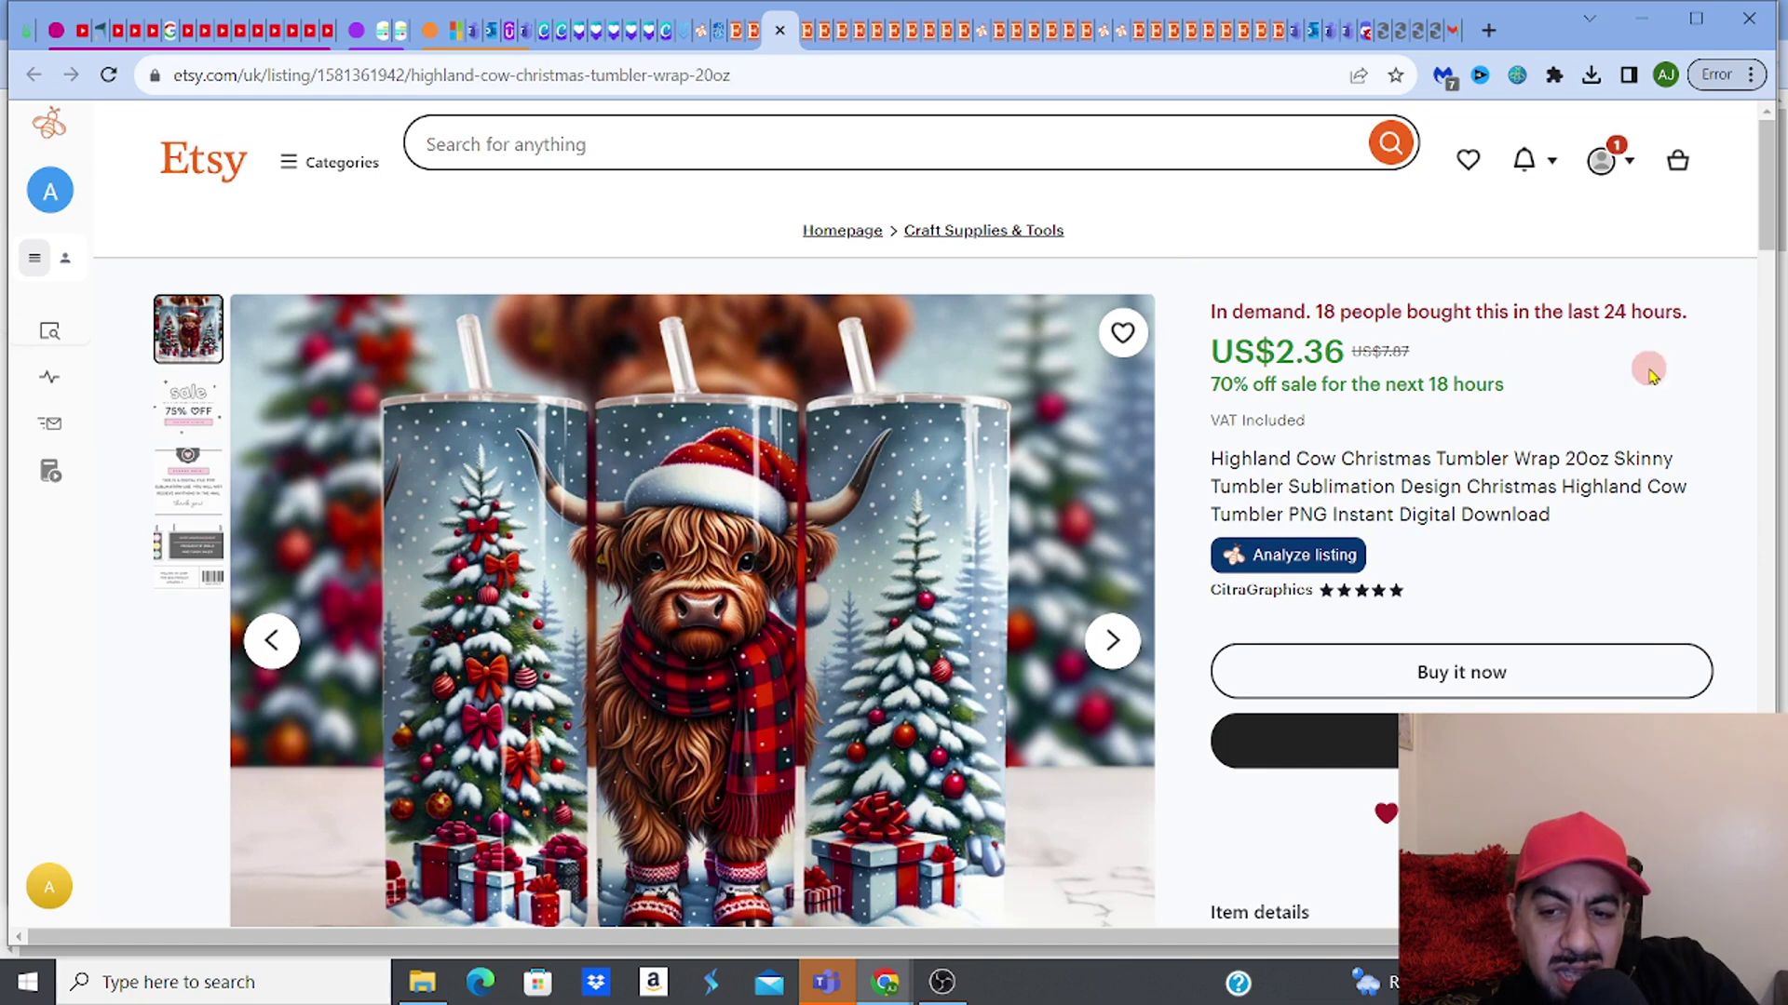
pyautogui.moveTo(1560, 486); pyautogui.dragTo(1672, 487)
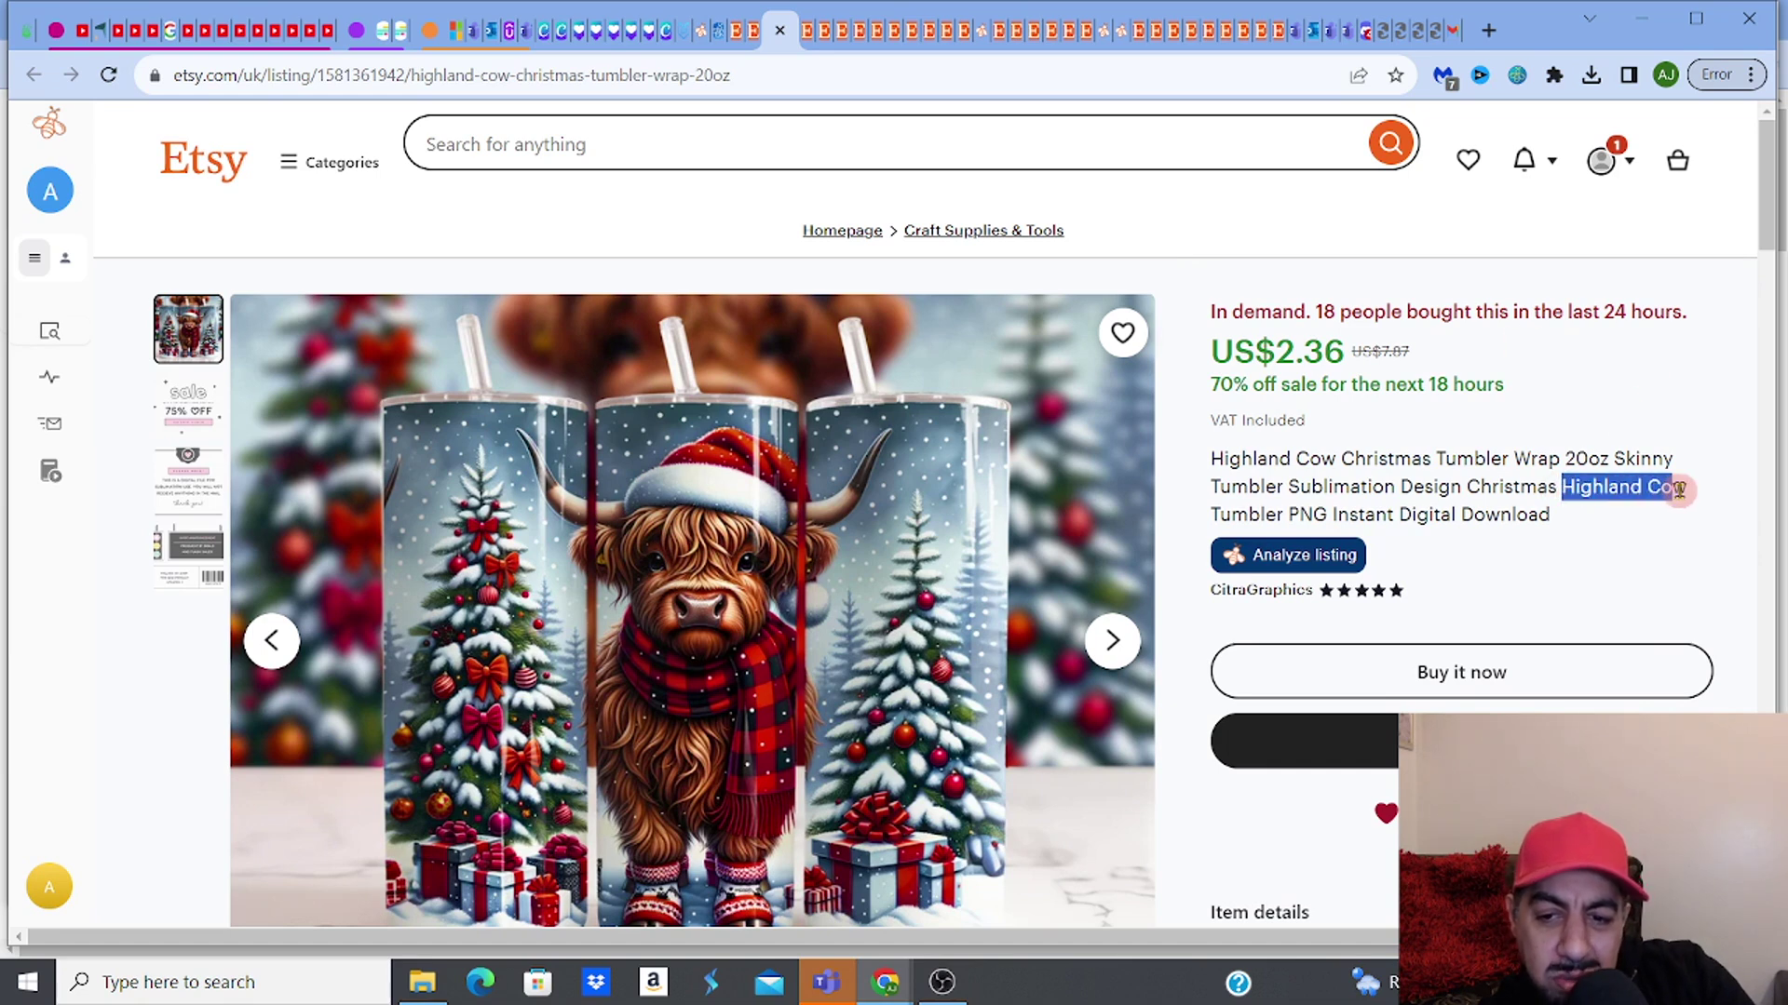
pyautogui.click(1546, 511)
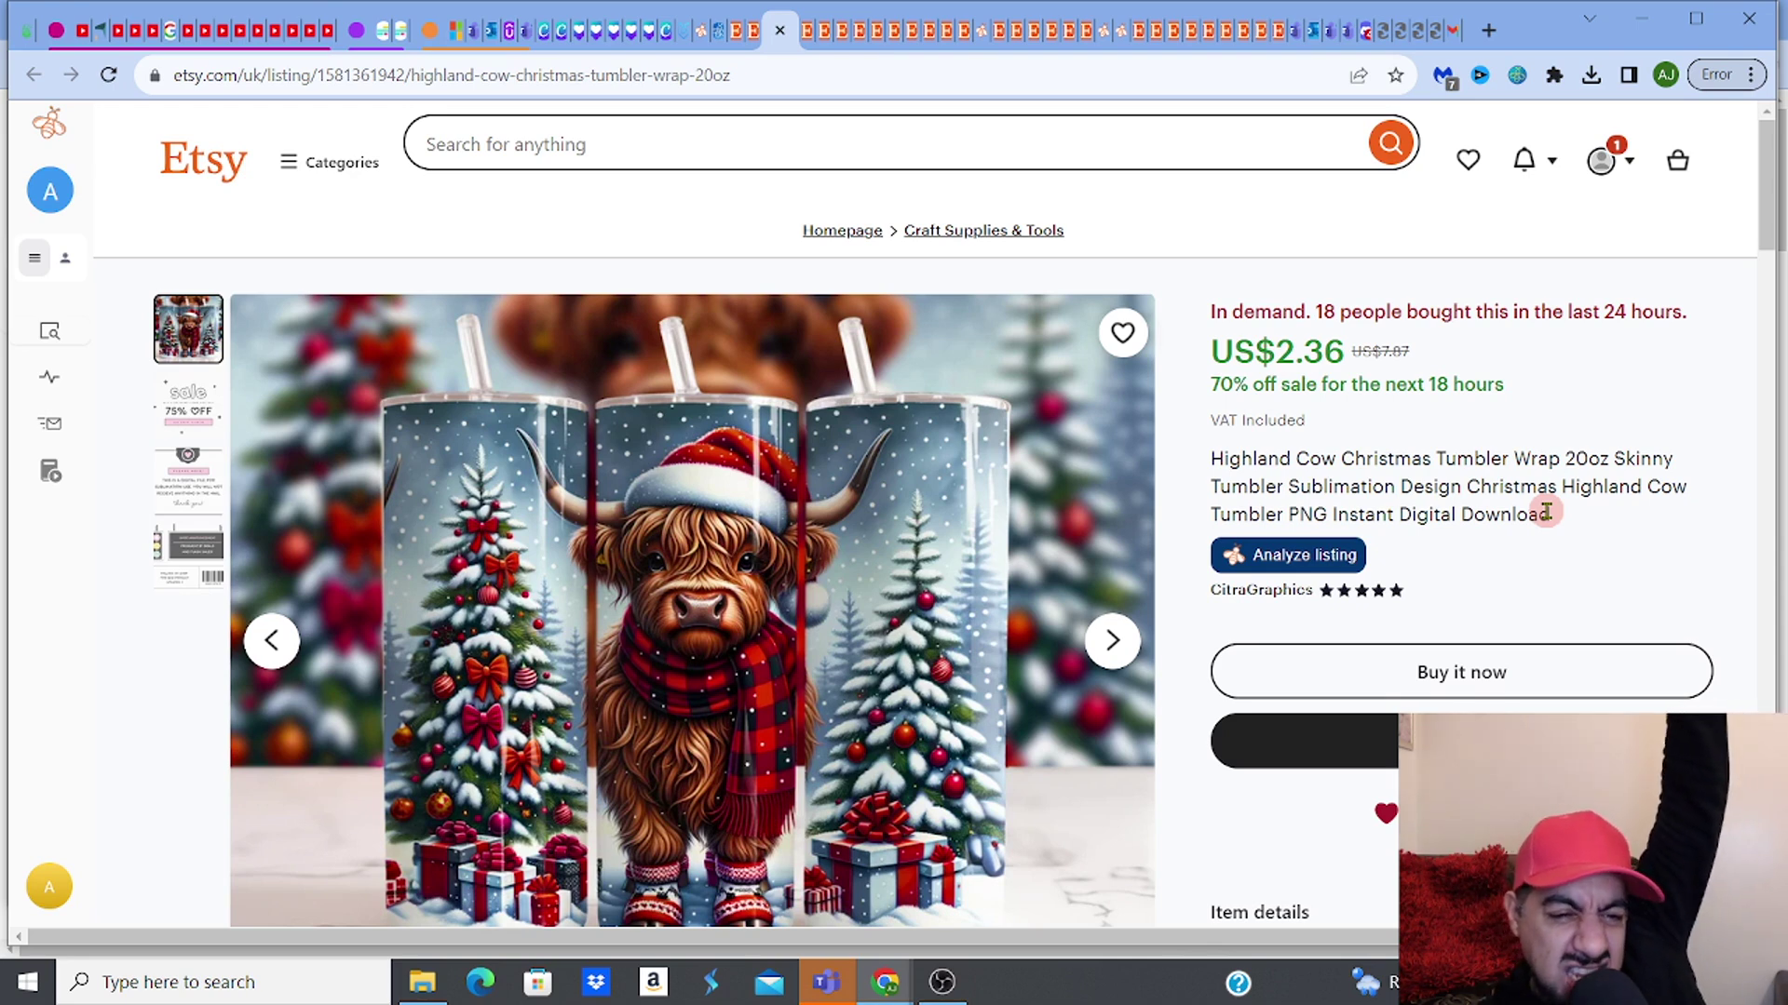
# Step: Switch to the Pink Christmas Highland Cow listing and examine its sales analytics and full list of tags
pyautogui.click(806, 37)
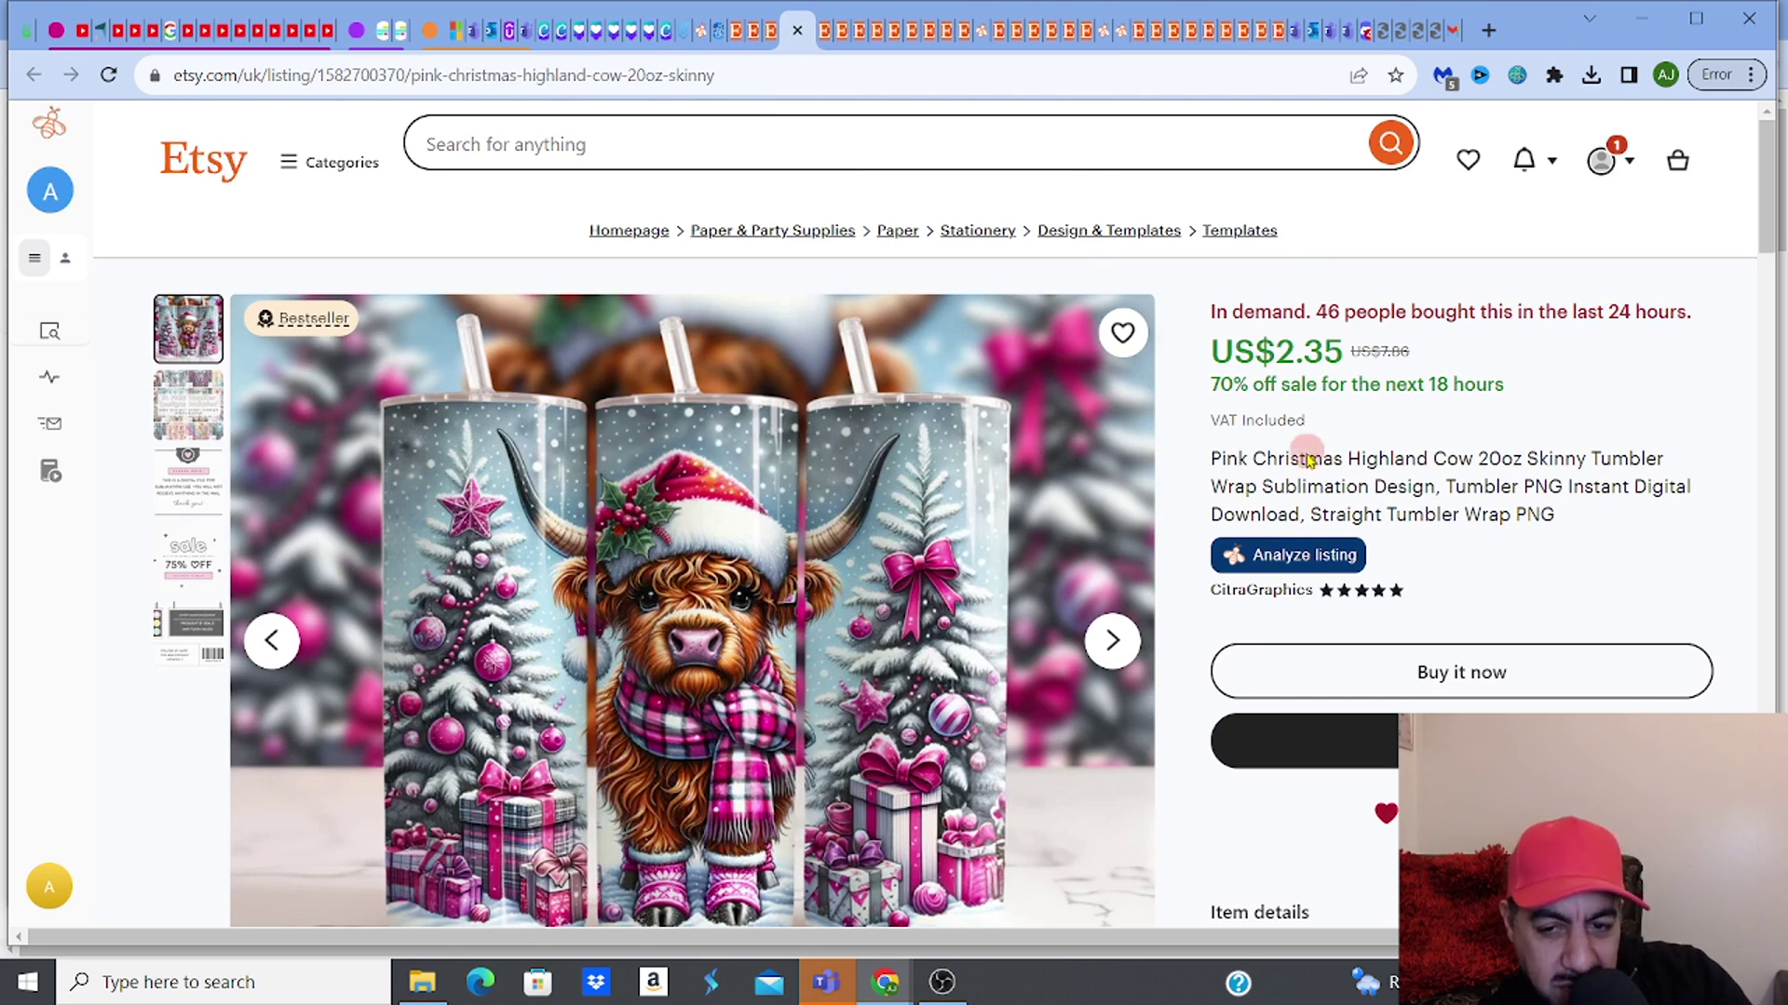
pyautogui.click(1302, 557)
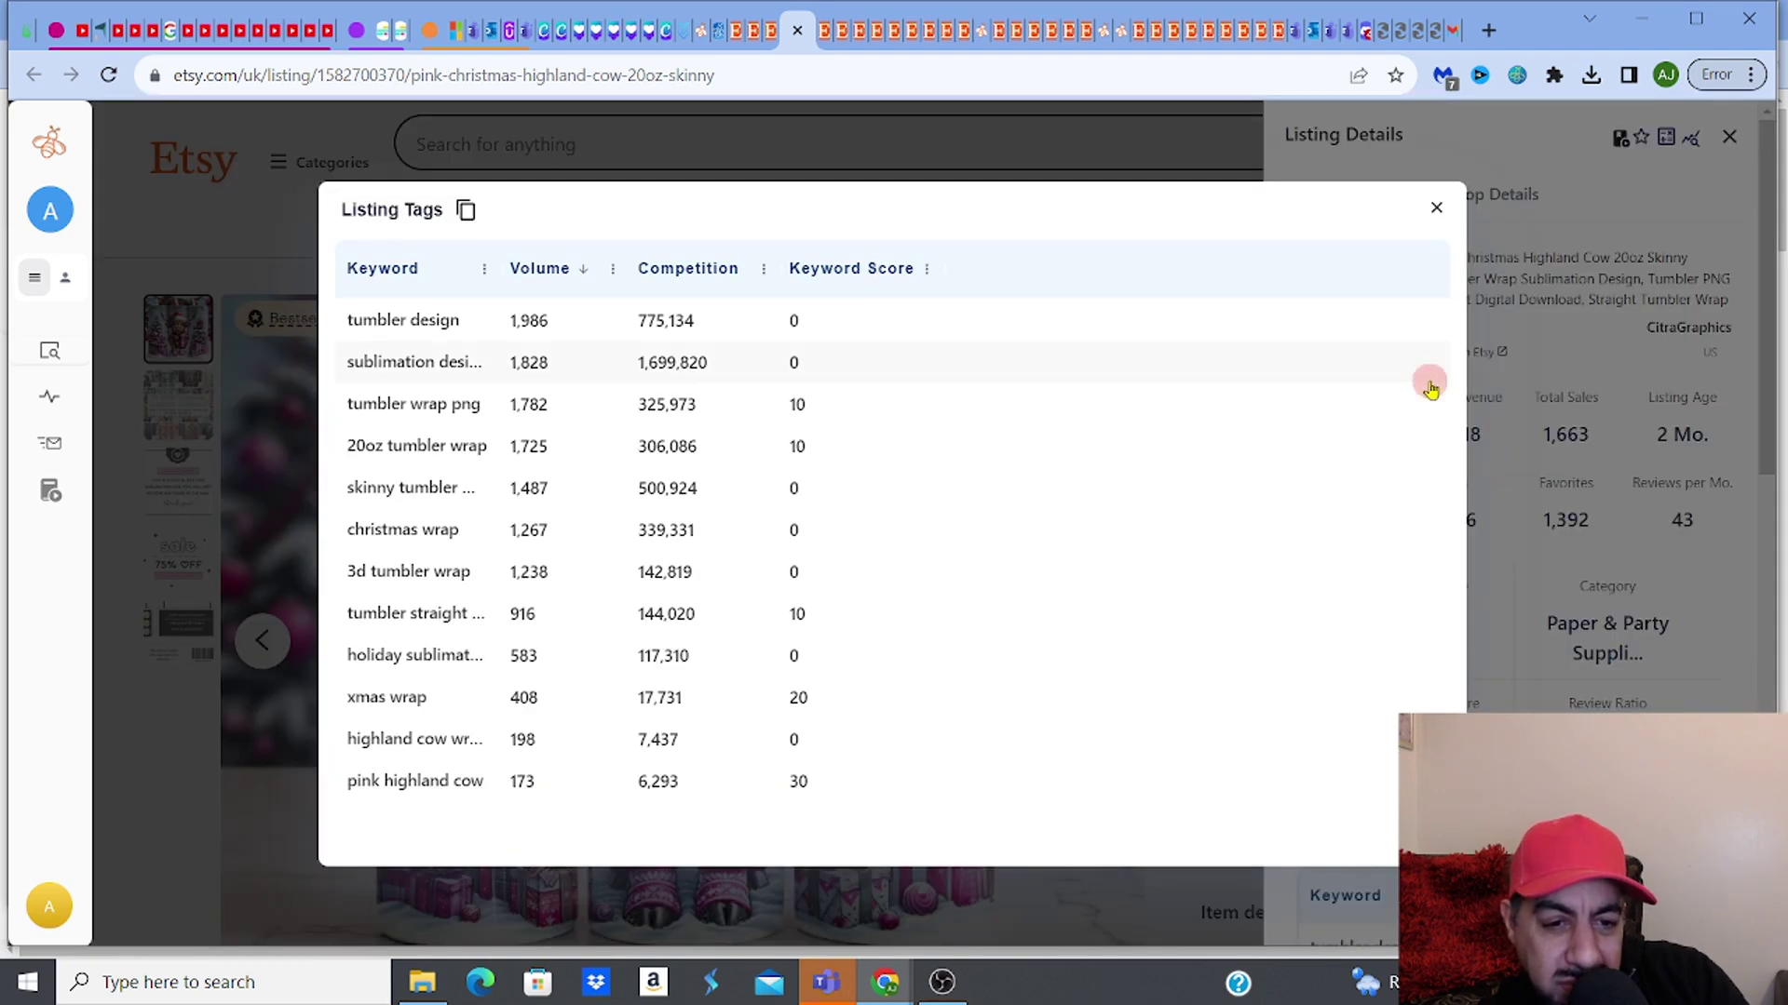
pyautogui.click(1434, 210)
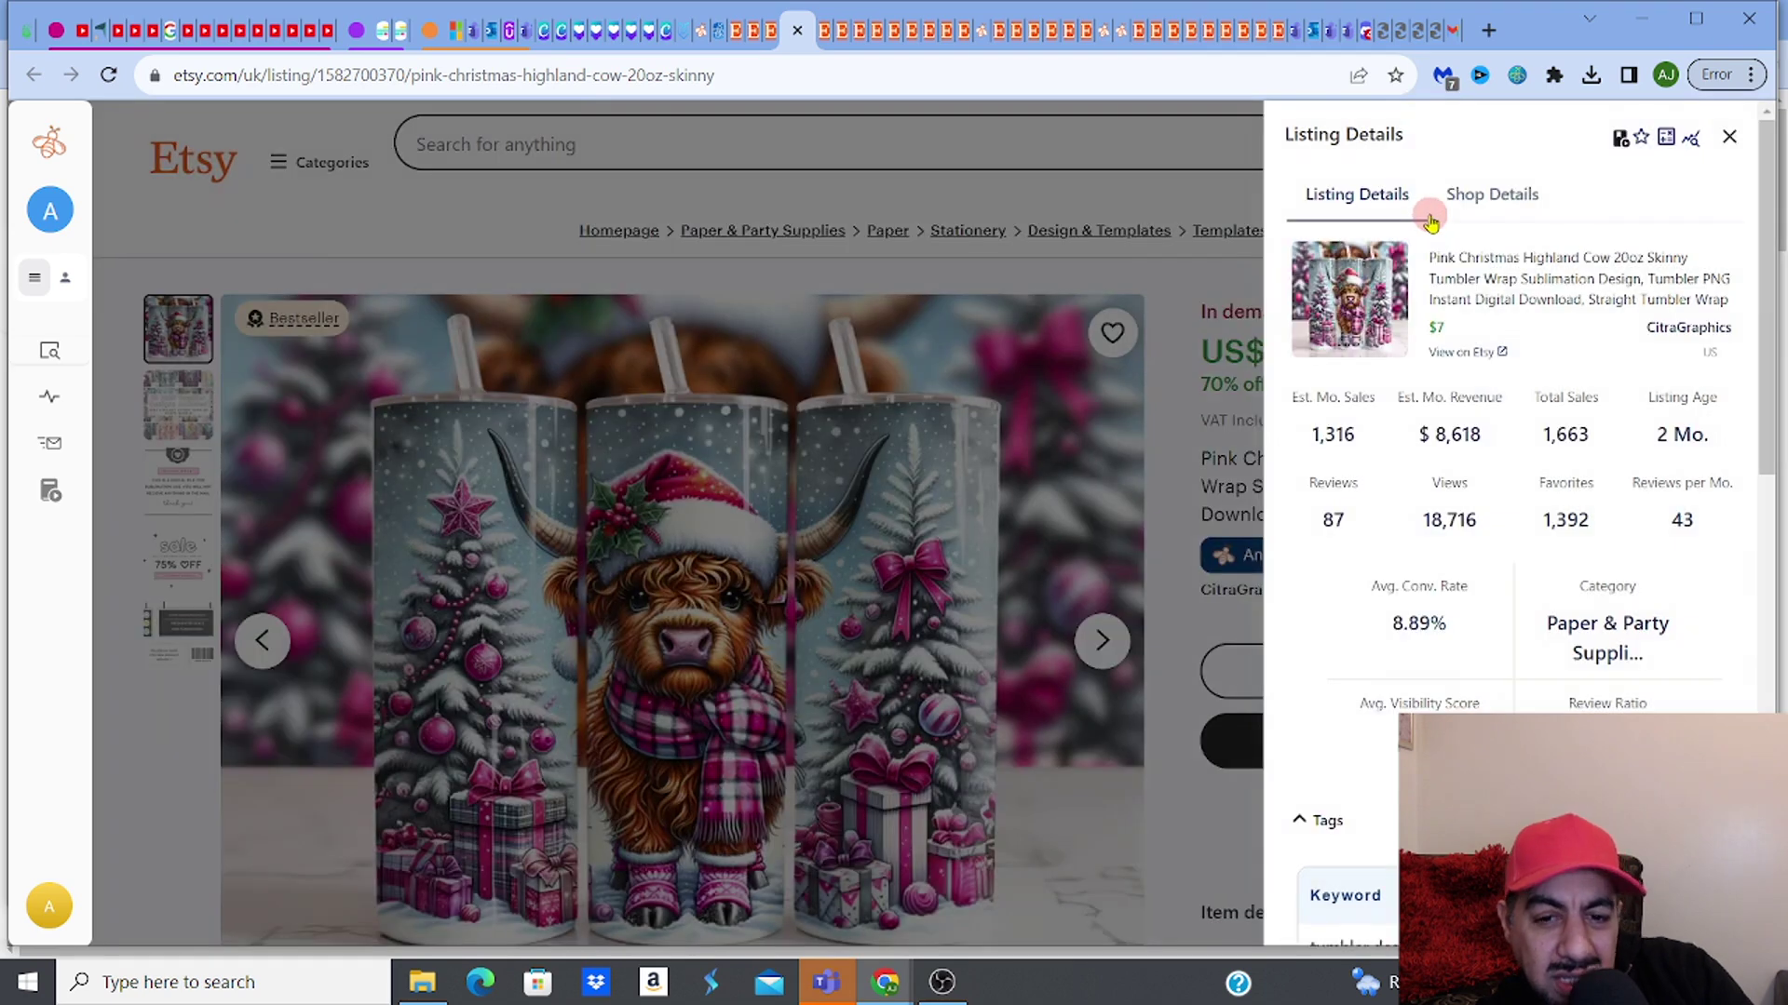
pyautogui.click(1171, 207)
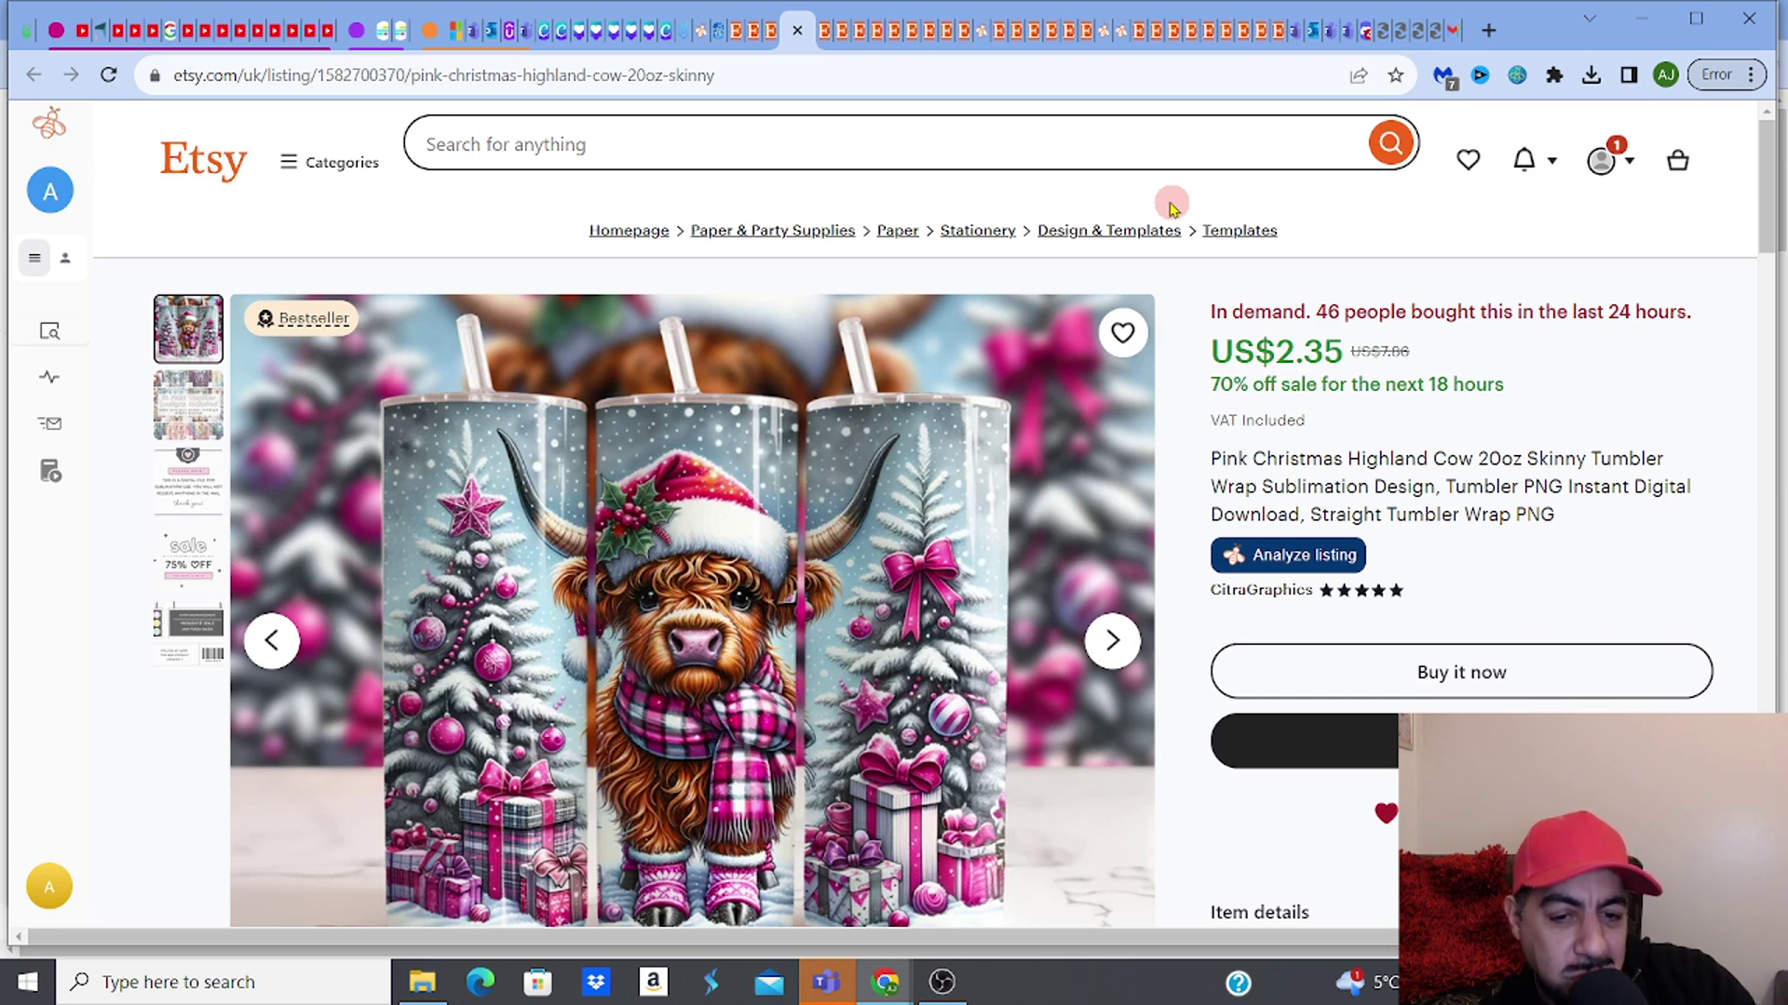
# Step: Search Etsy for "pink christmas png" and browse the resulting listings
pyautogui.click(535, 145)
pyautogui.write('pink christmas')
pyautogui.press('Return')
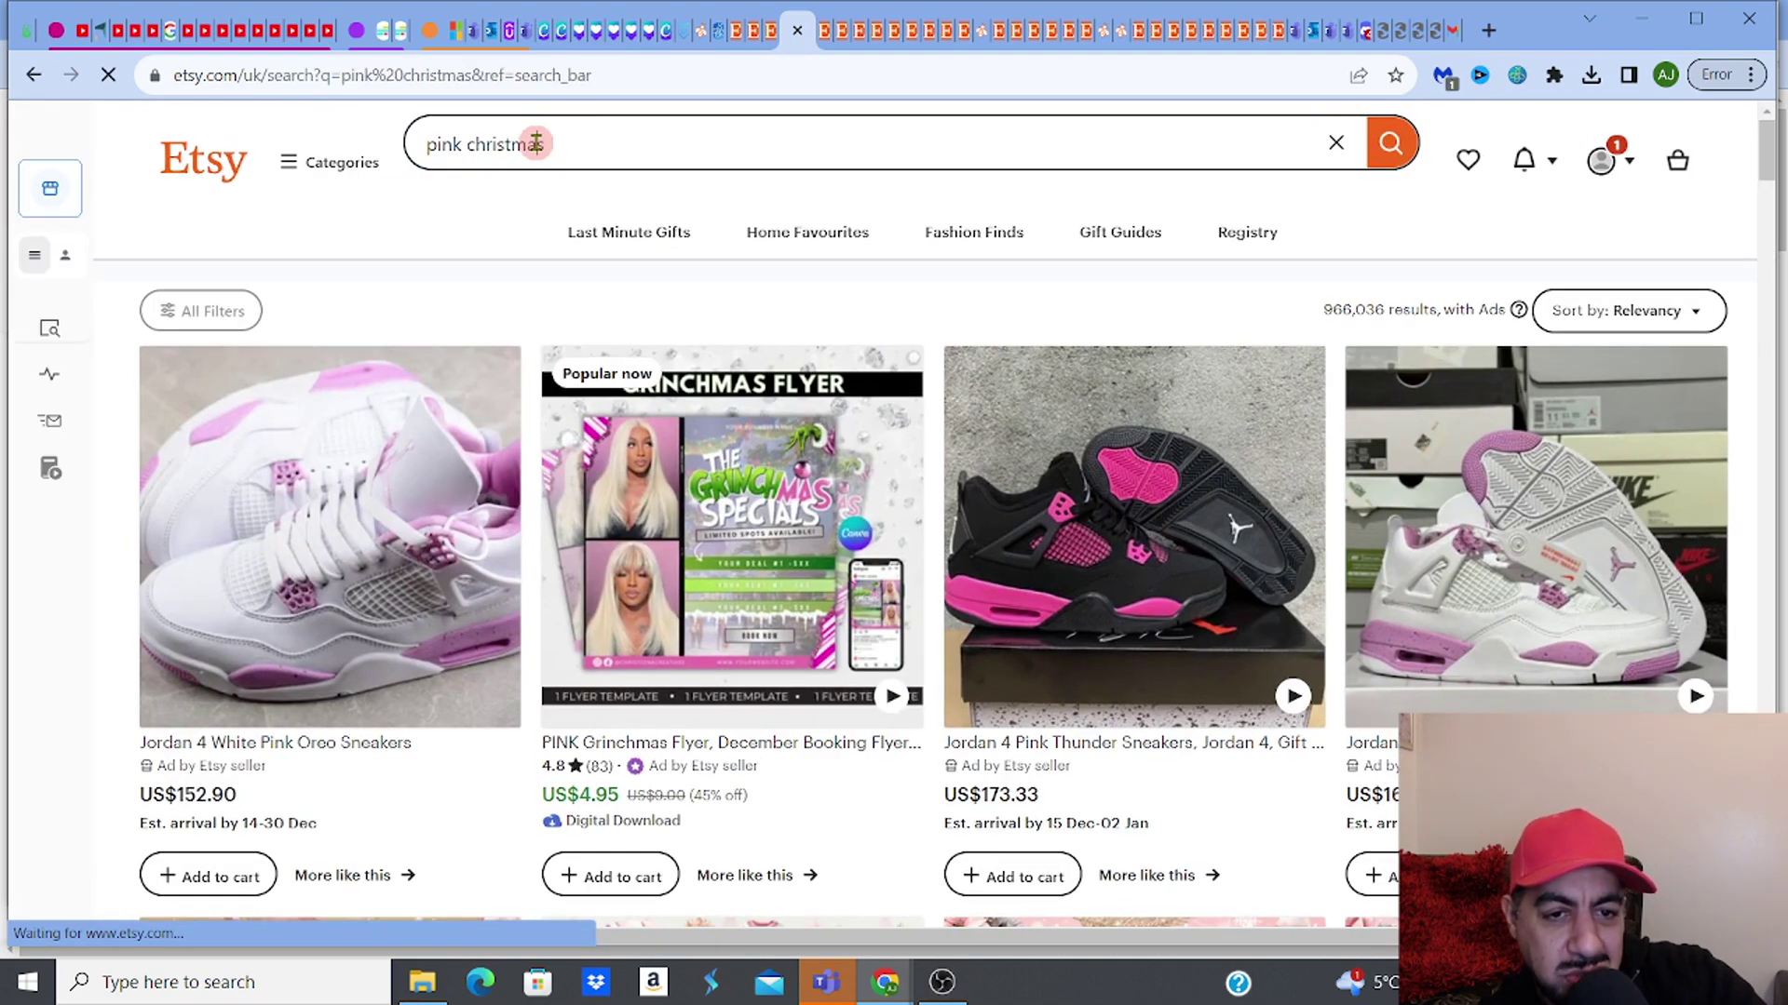
pyautogui.click(544, 145)
pyautogui.write('ing')
pyautogui.press('Return')
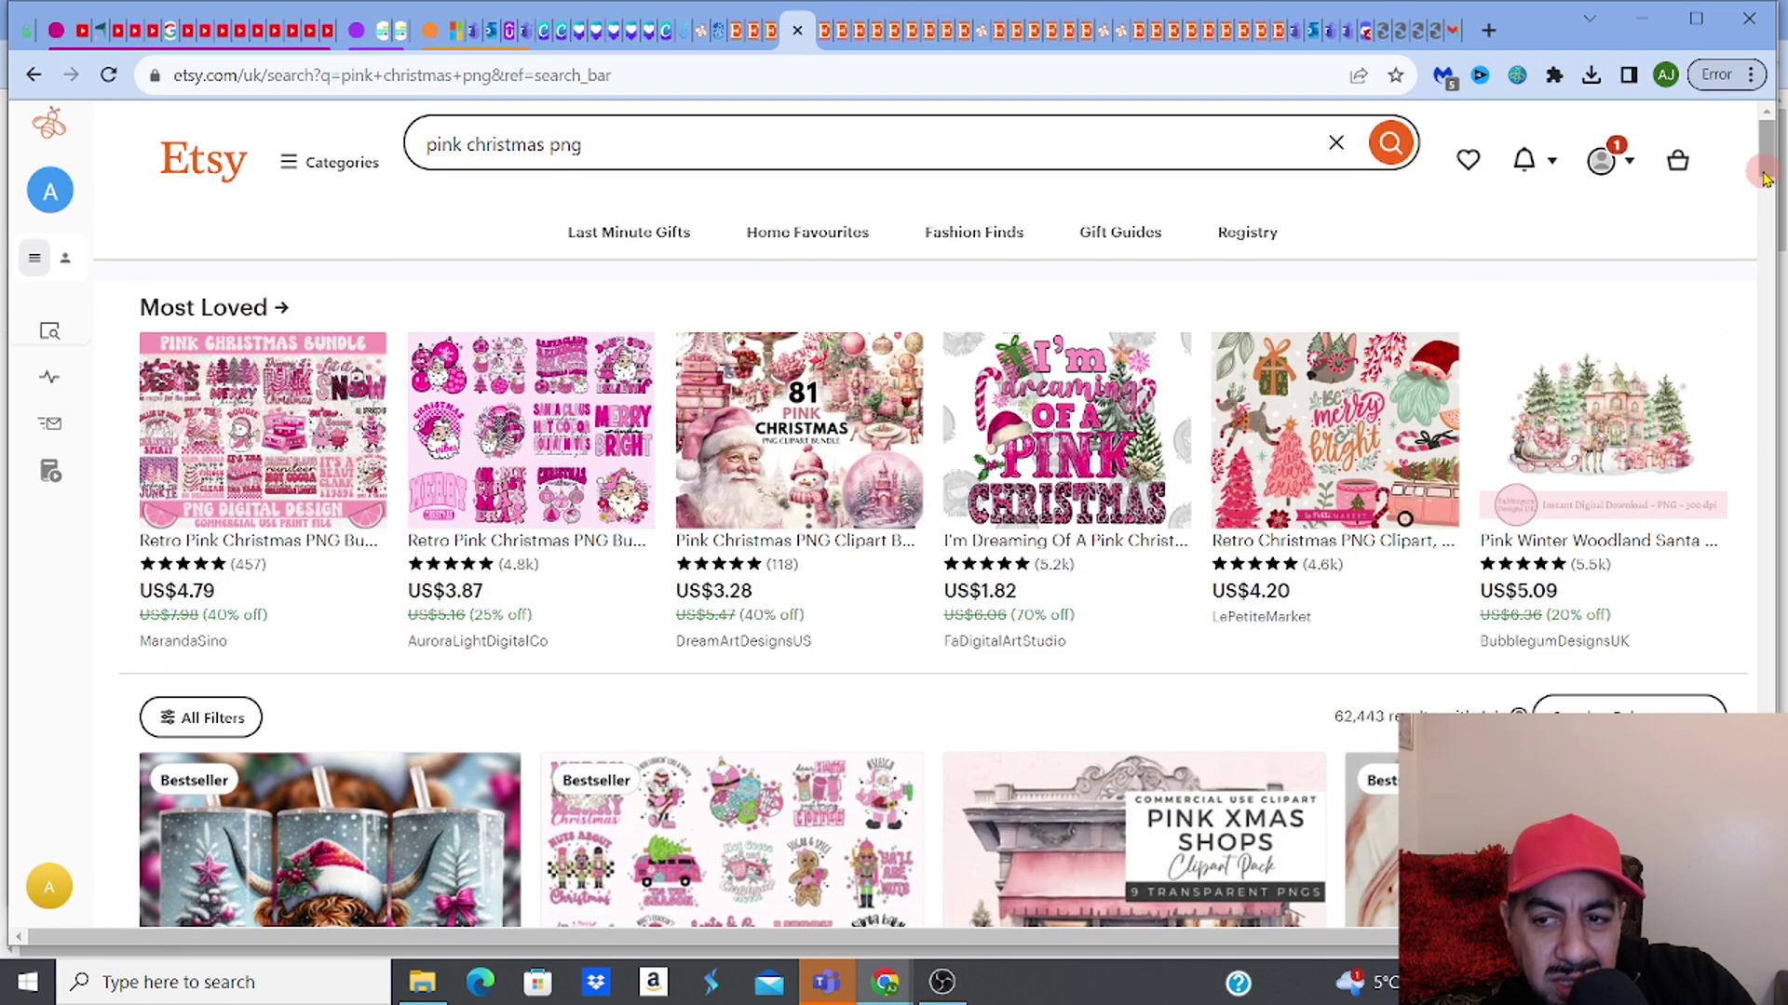
pyautogui.scroll(-1, 1767, 180)
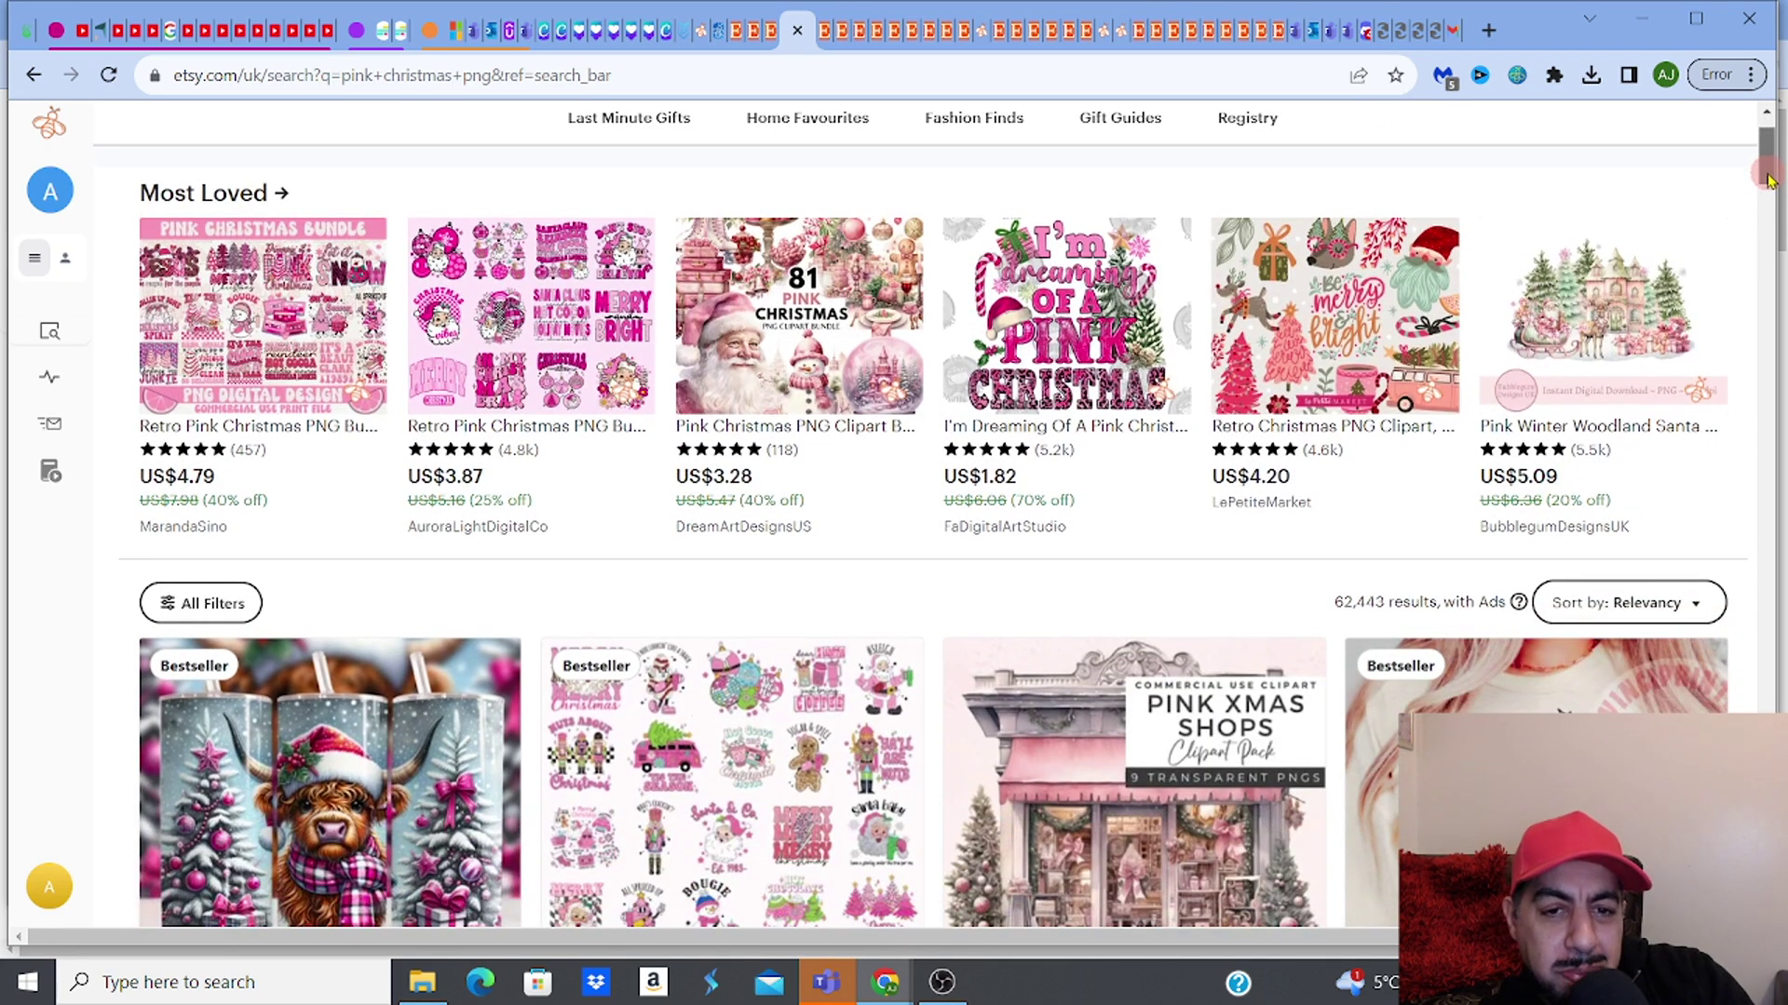
pyautogui.scroll(-3, 1767, 180)
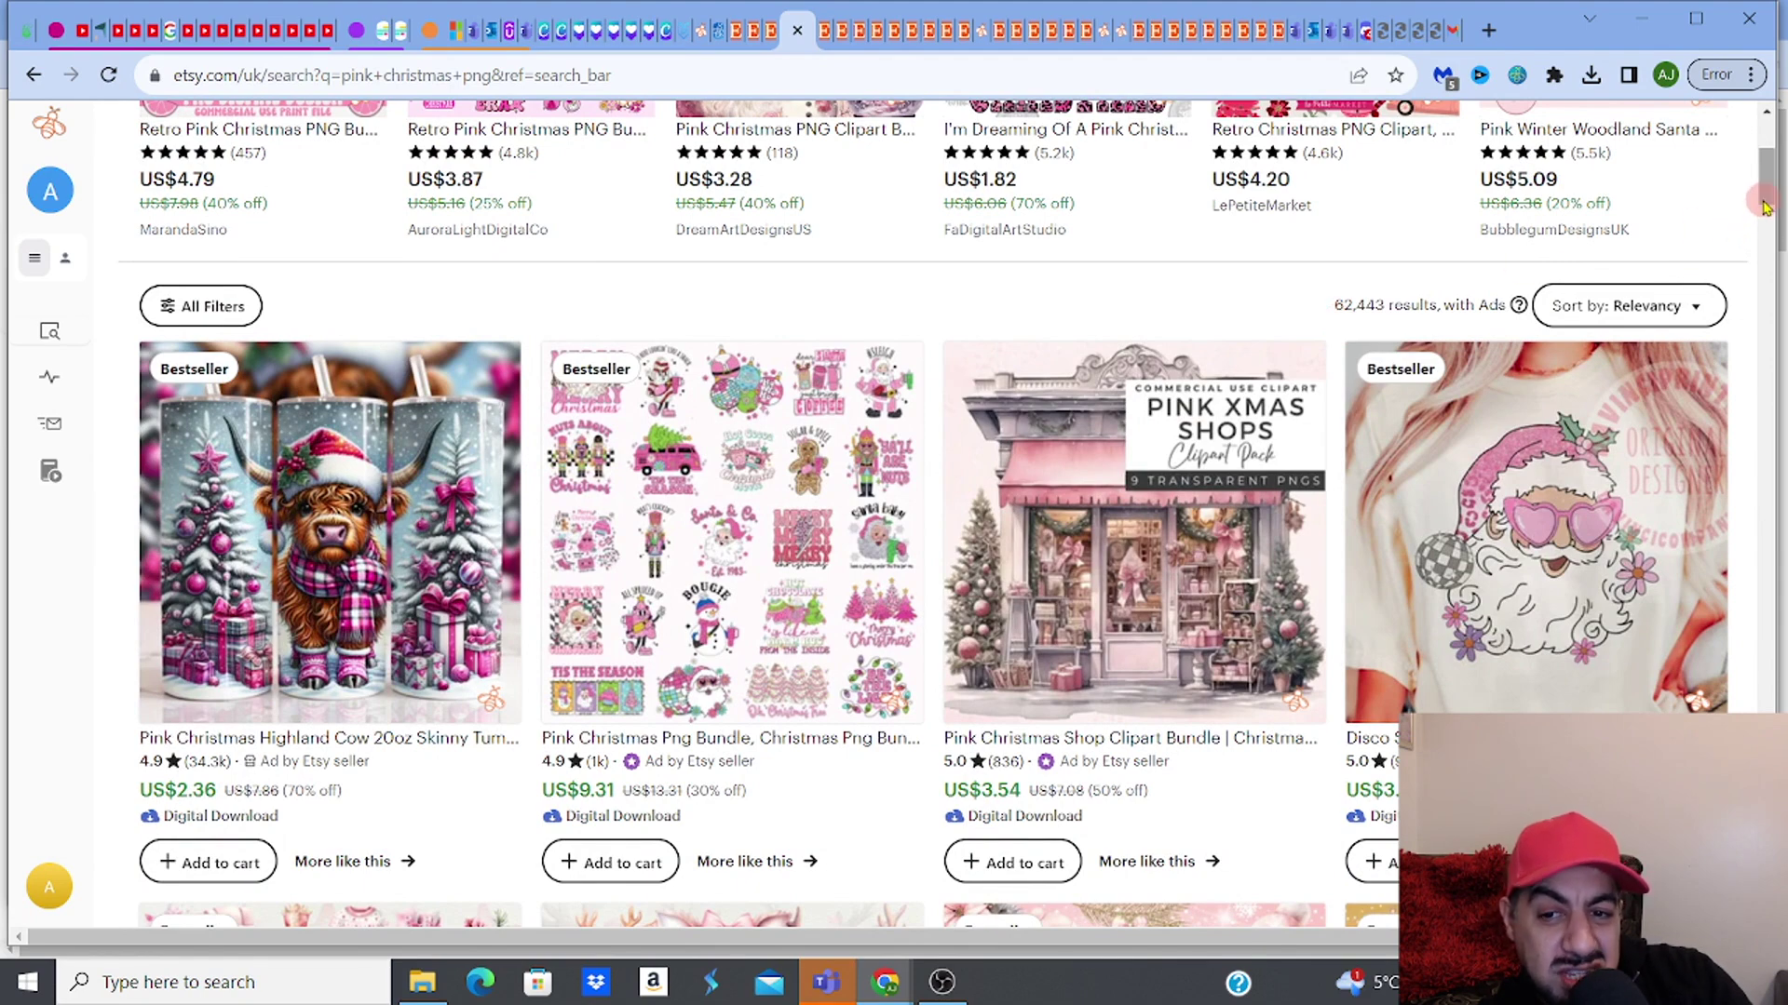
# Step: Review the Most Loved and bestseller listings in the "pink christmas png" search results
pyautogui.scroll(1, 1764, 203)
pyautogui.scroll(4, 1763, 201)
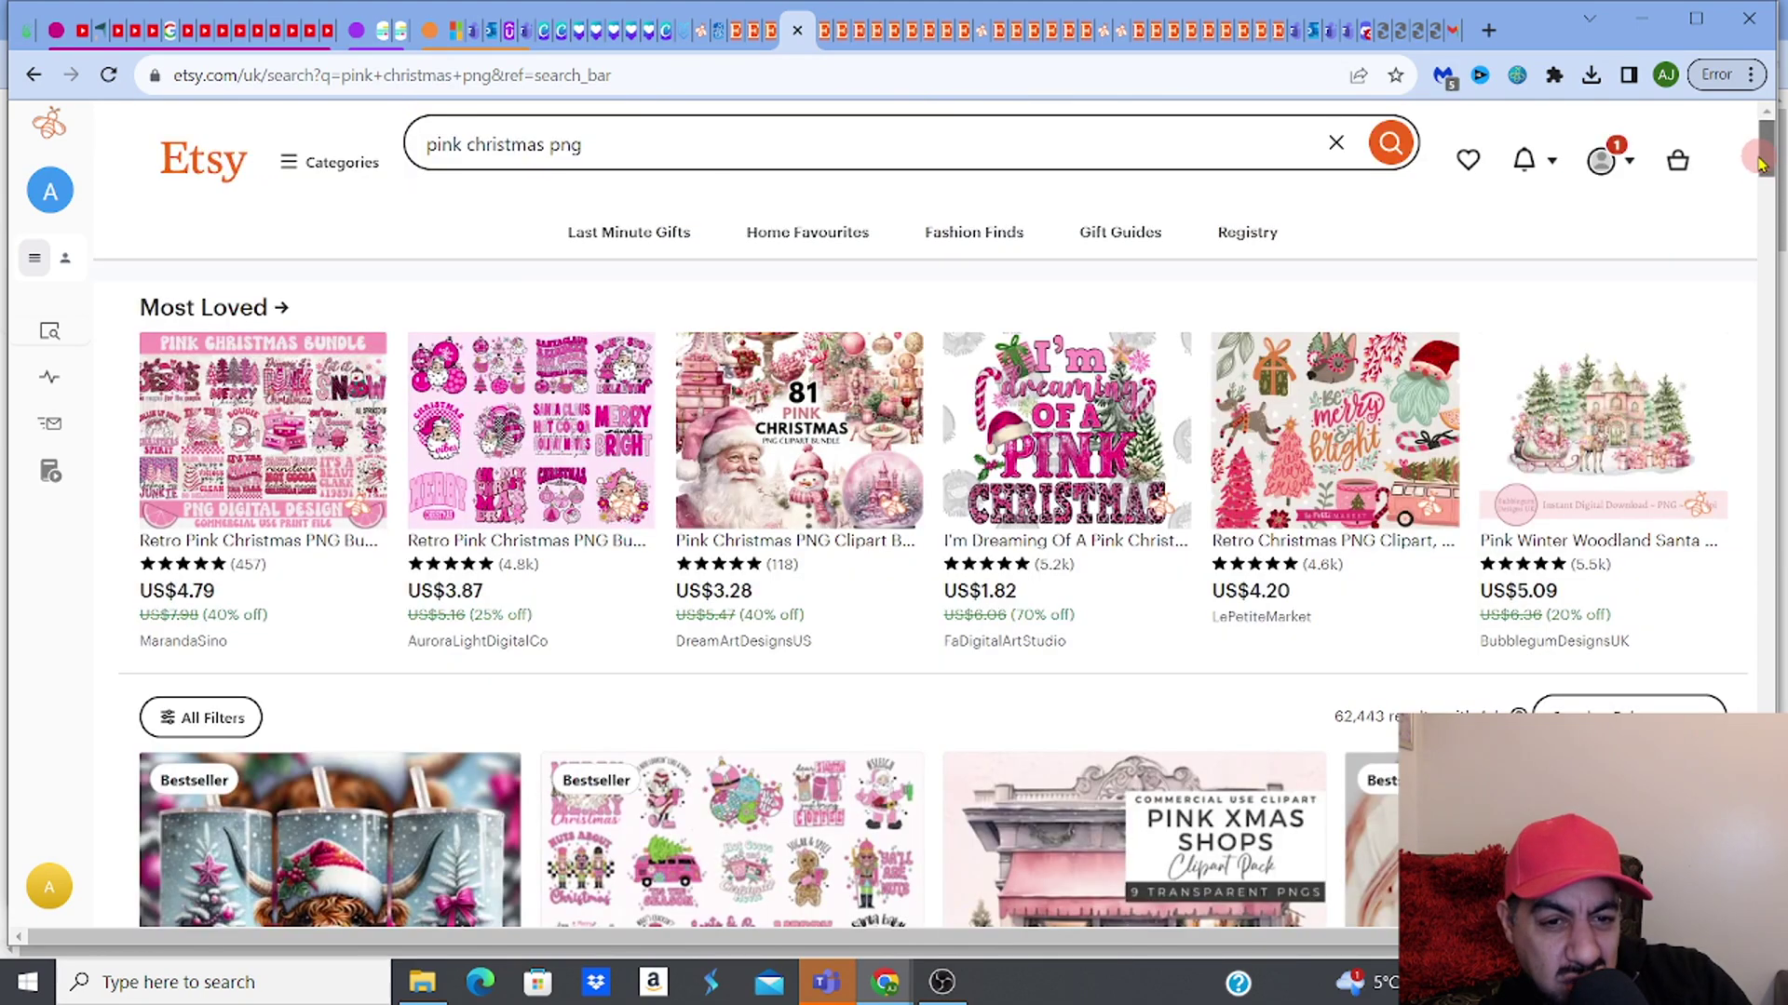
pyautogui.moveTo(1760, 163); pyautogui.dragTo(1764, 207)
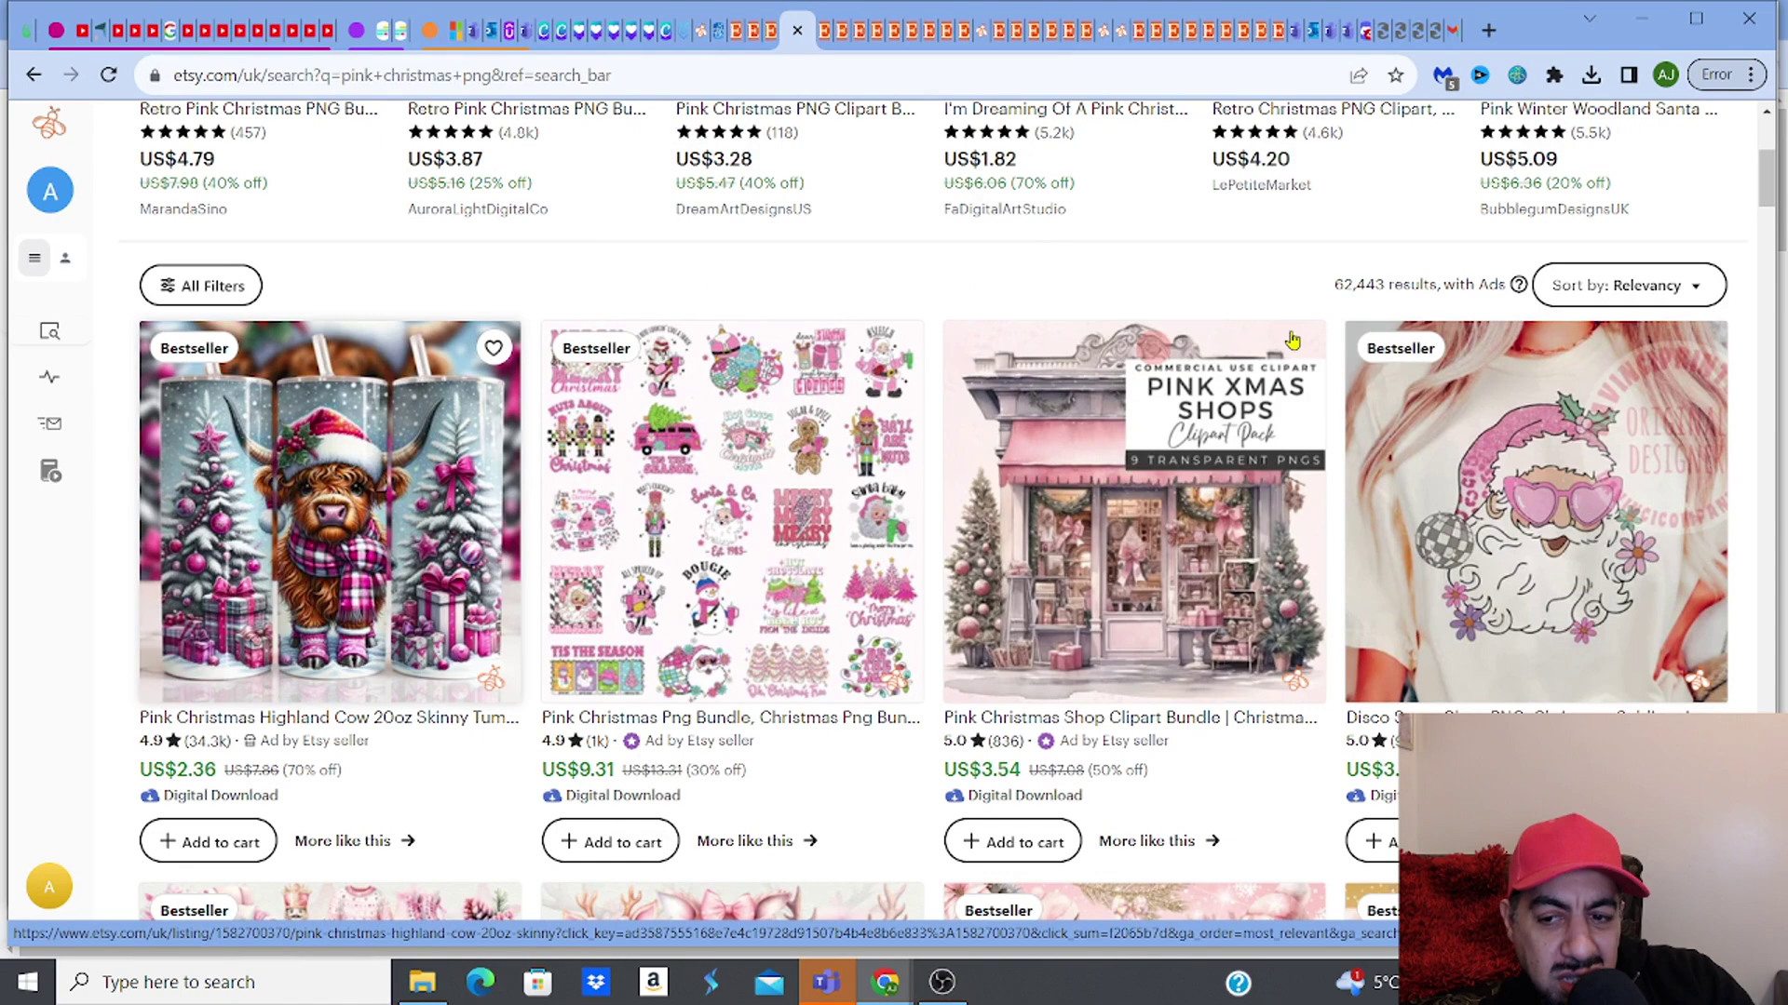
pyautogui.moveTo(1768, 203); pyautogui.dragTo(1767, 186)
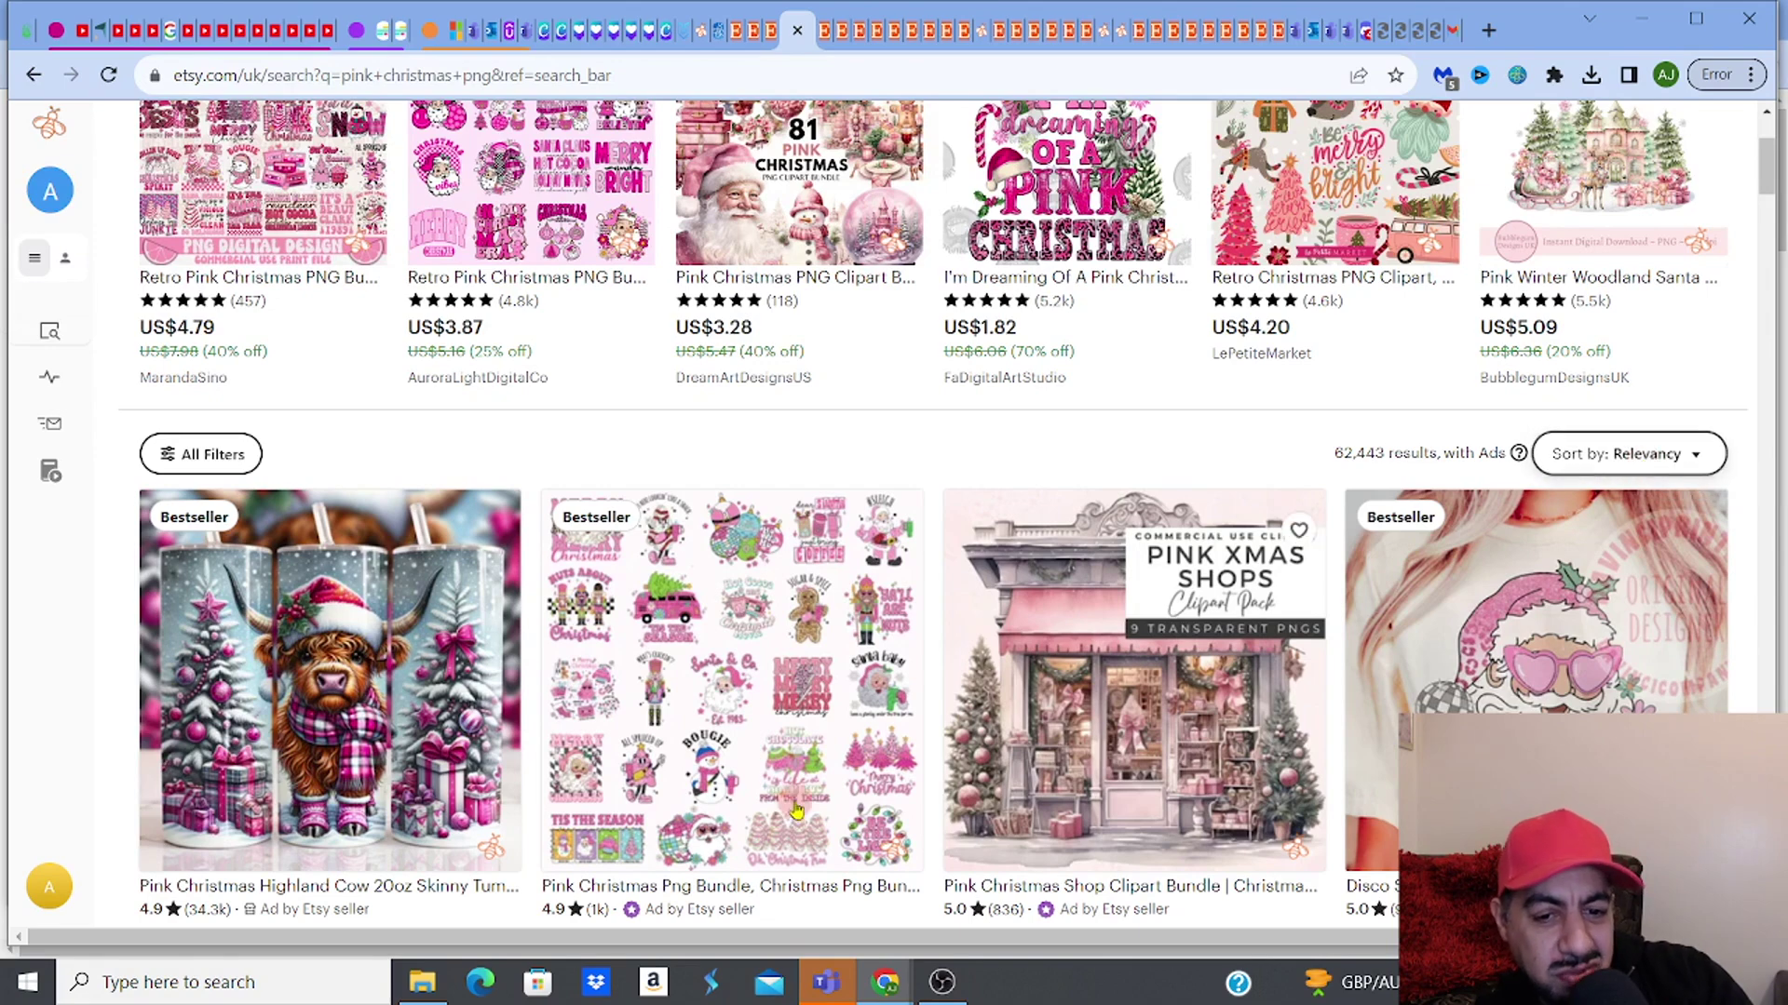
# Step: Open the Pink Christmas Highland Cow tumbler listing and examine the "Pink Christmas" keywords and full wording of its title
pyautogui.click(348, 707)
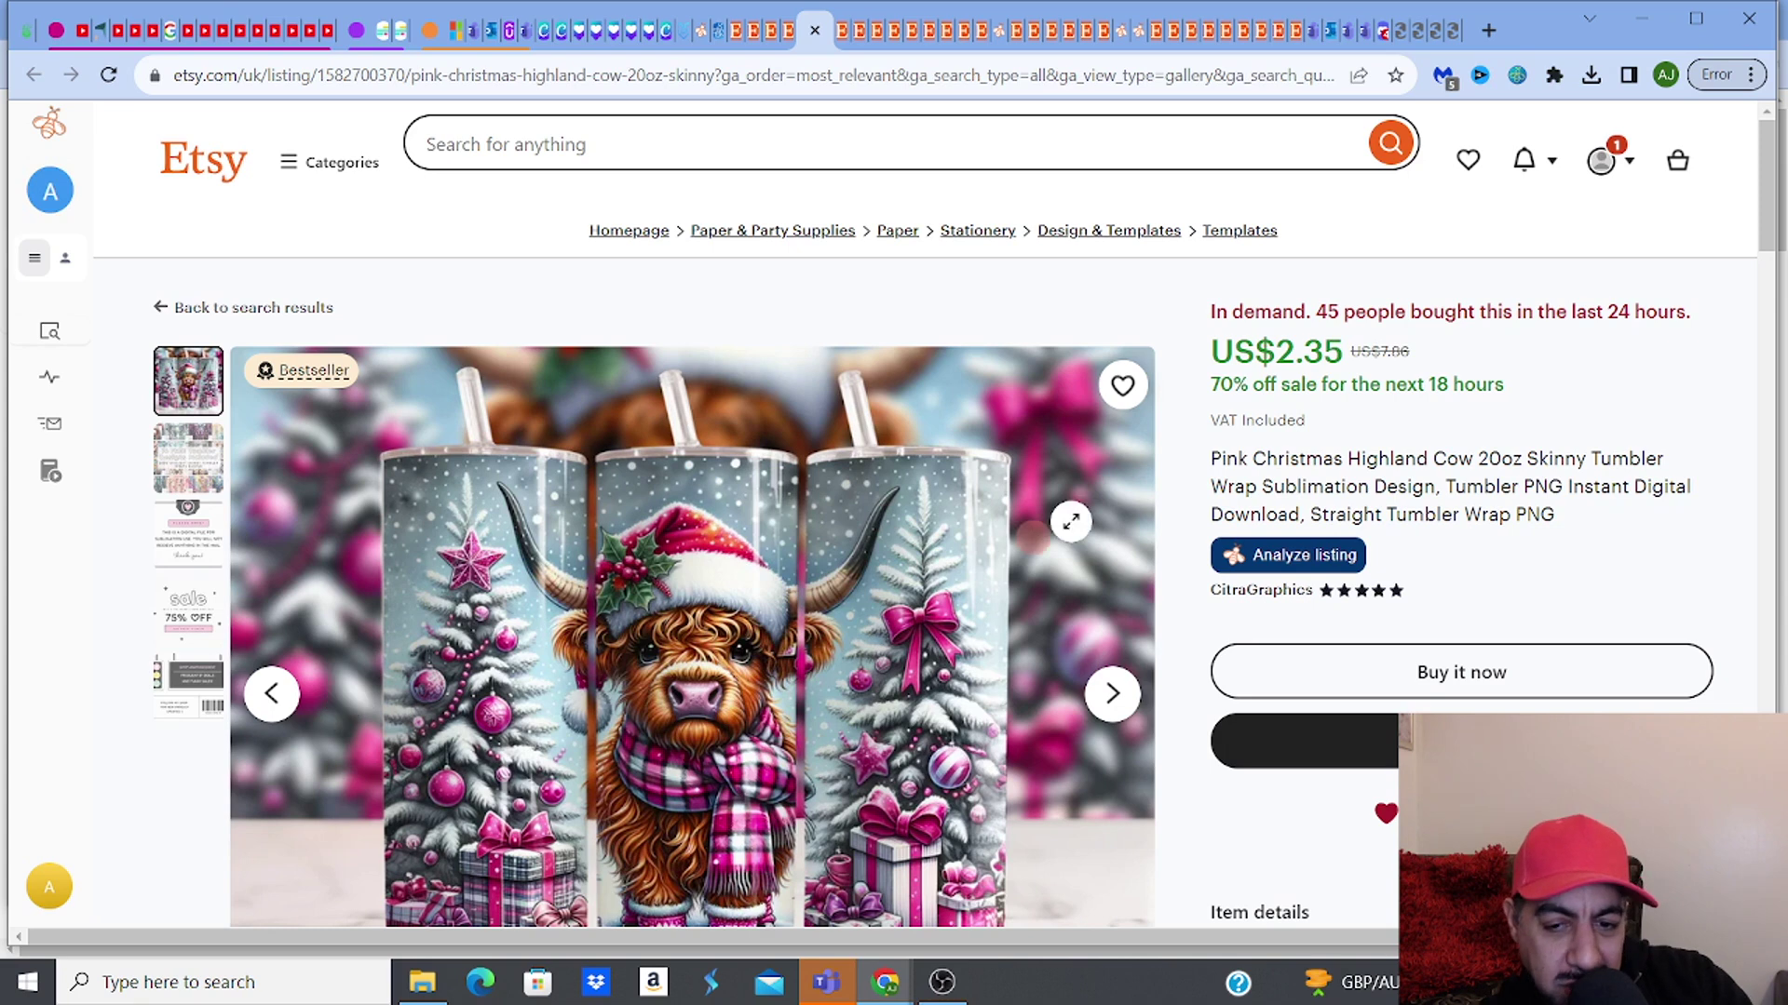
pyautogui.moveTo(1211, 459); pyautogui.dragTo(1344, 459)
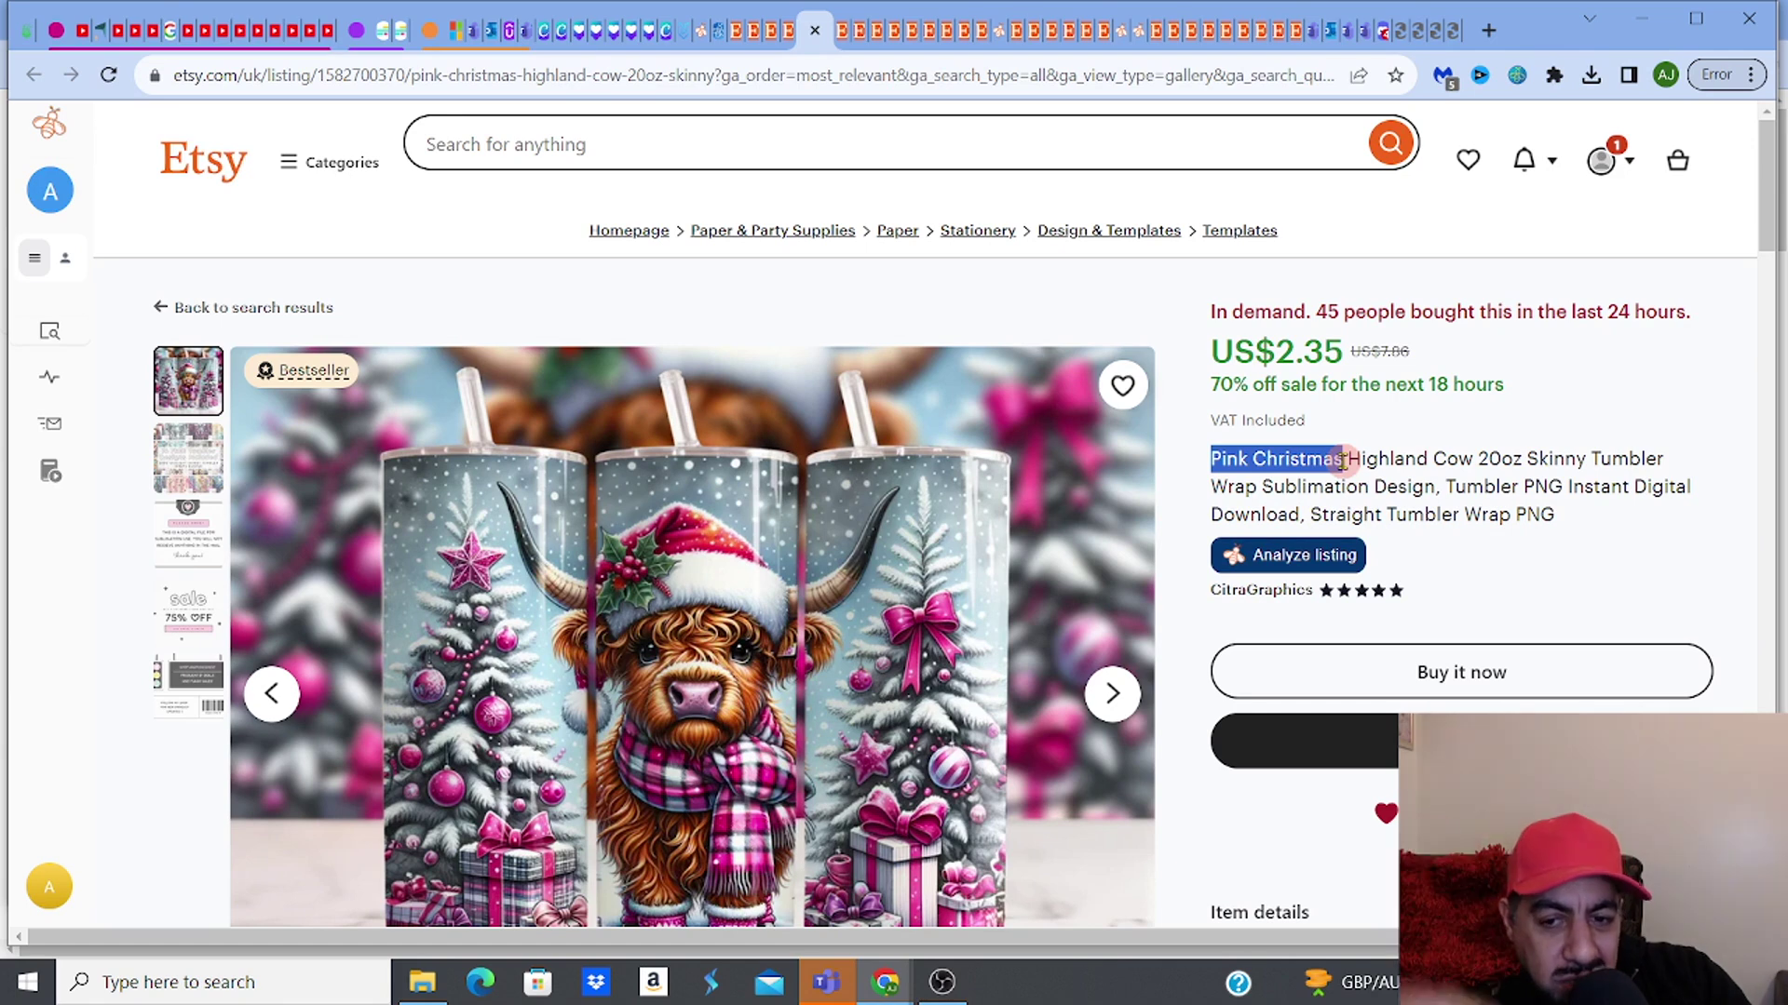
pyautogui.click(1214, 465)
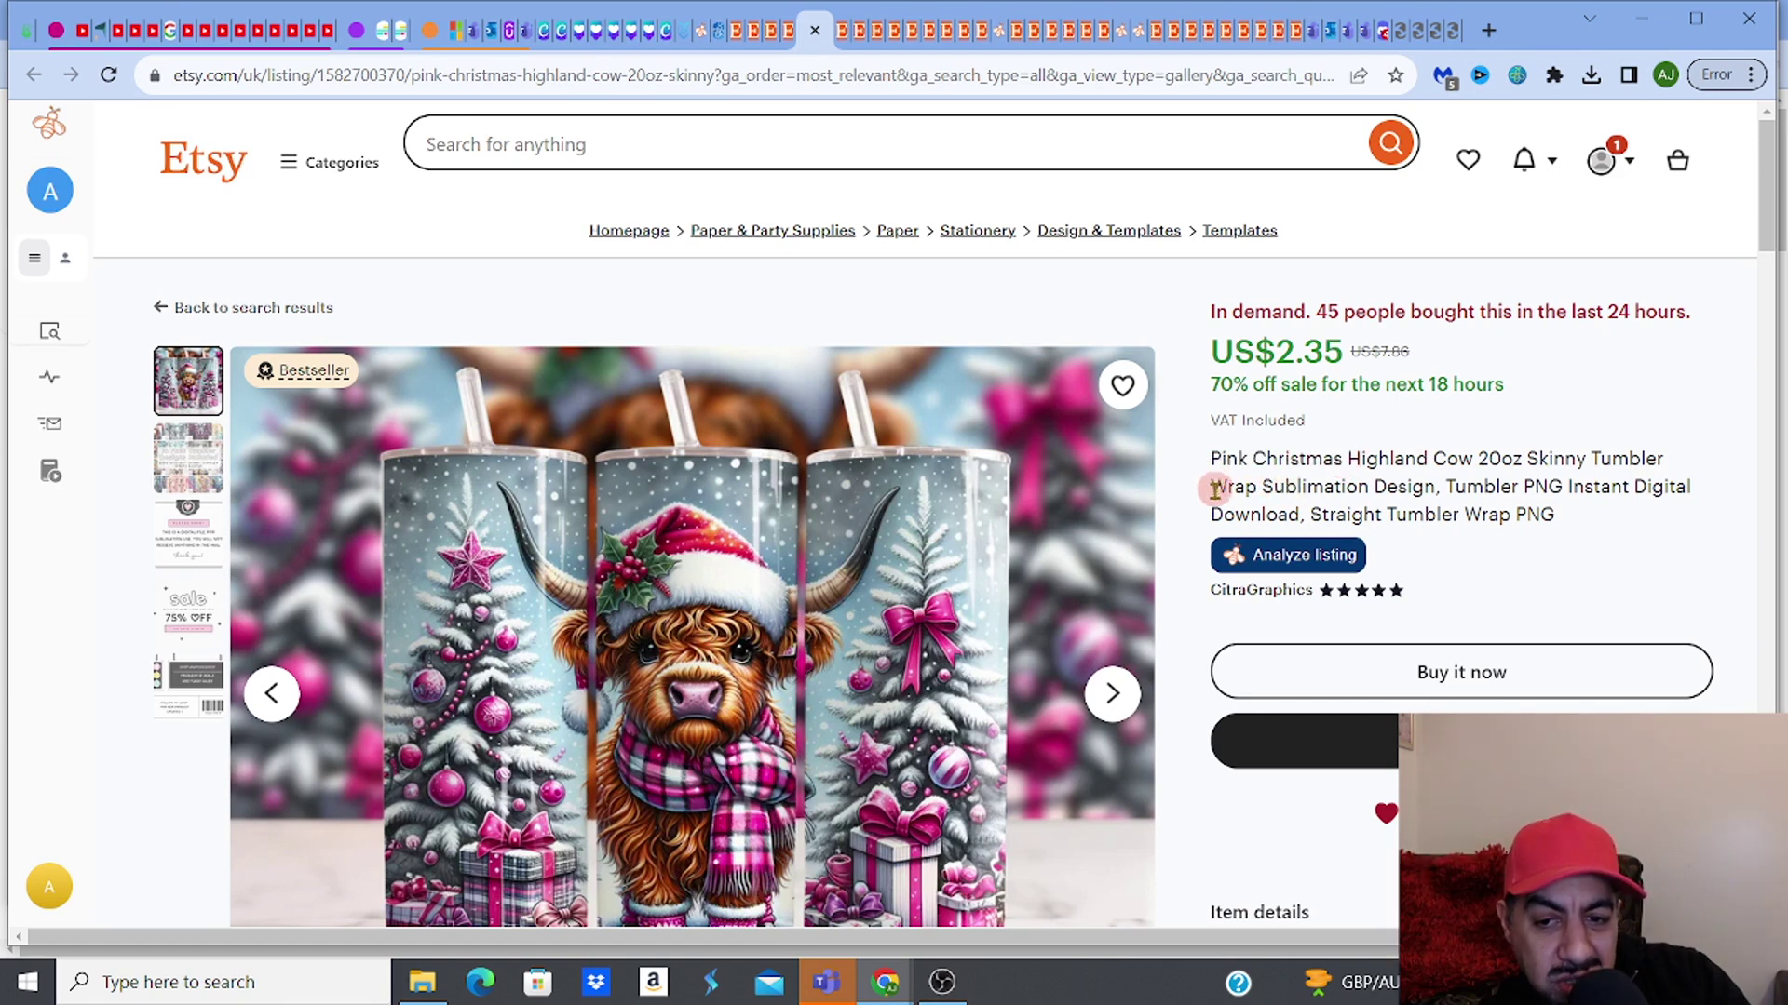
pyautogui.moveTo(1214, 459); pyautogui.dragTo(1566, 488)
pyautogui.click(1432, 471)
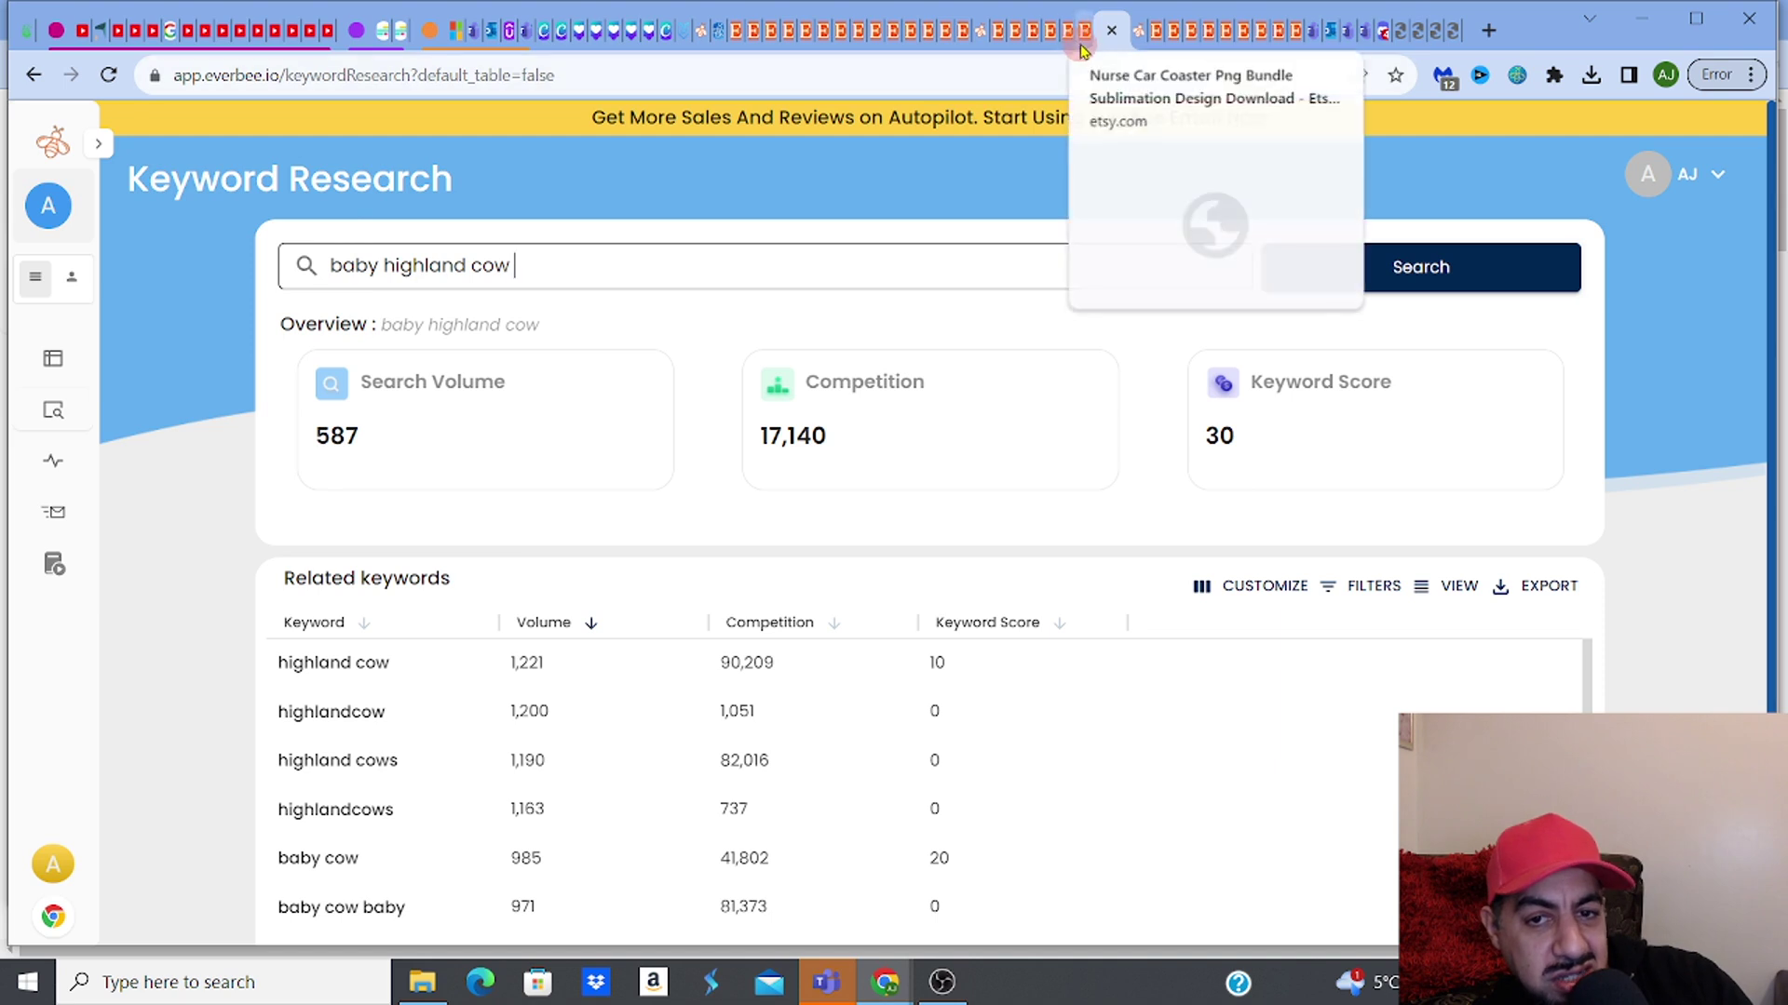
# Step: Revisit the Pink Christmas Highland Cow listing from EverBee's keyword research, and return to the Most Loved listings for "pink christmas png"
pyautogui.click(807, 42)
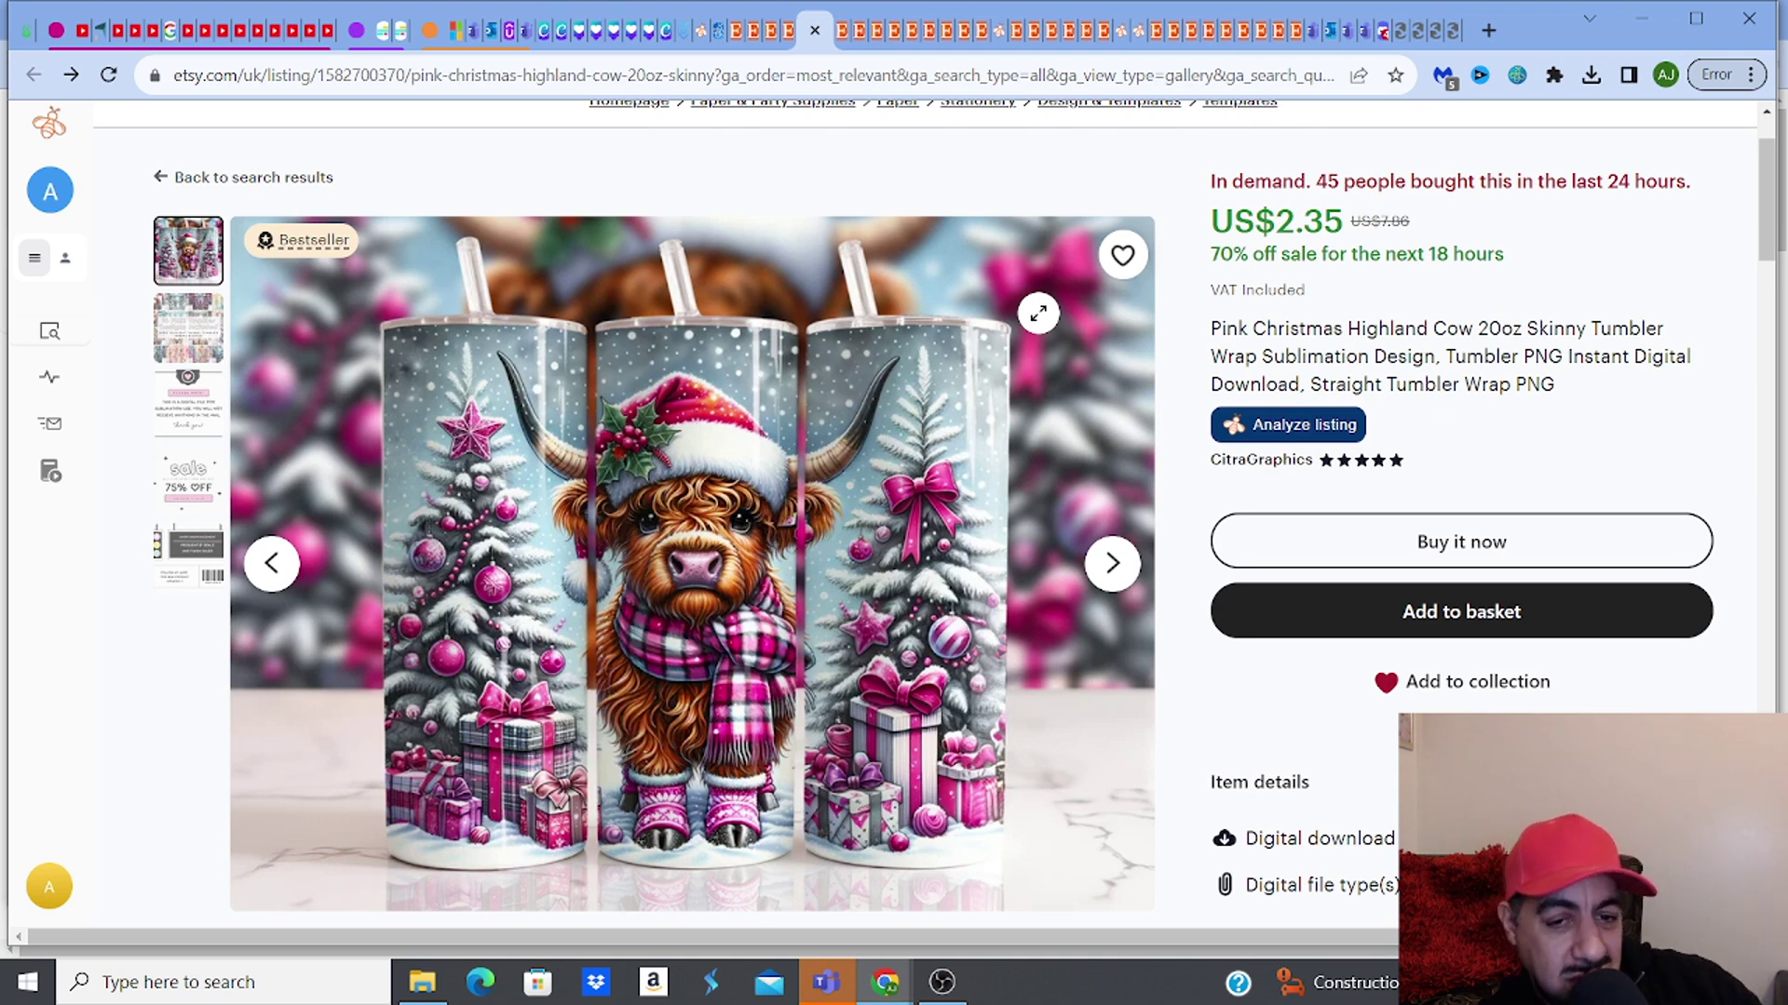
pyautogui.click(792, 42)
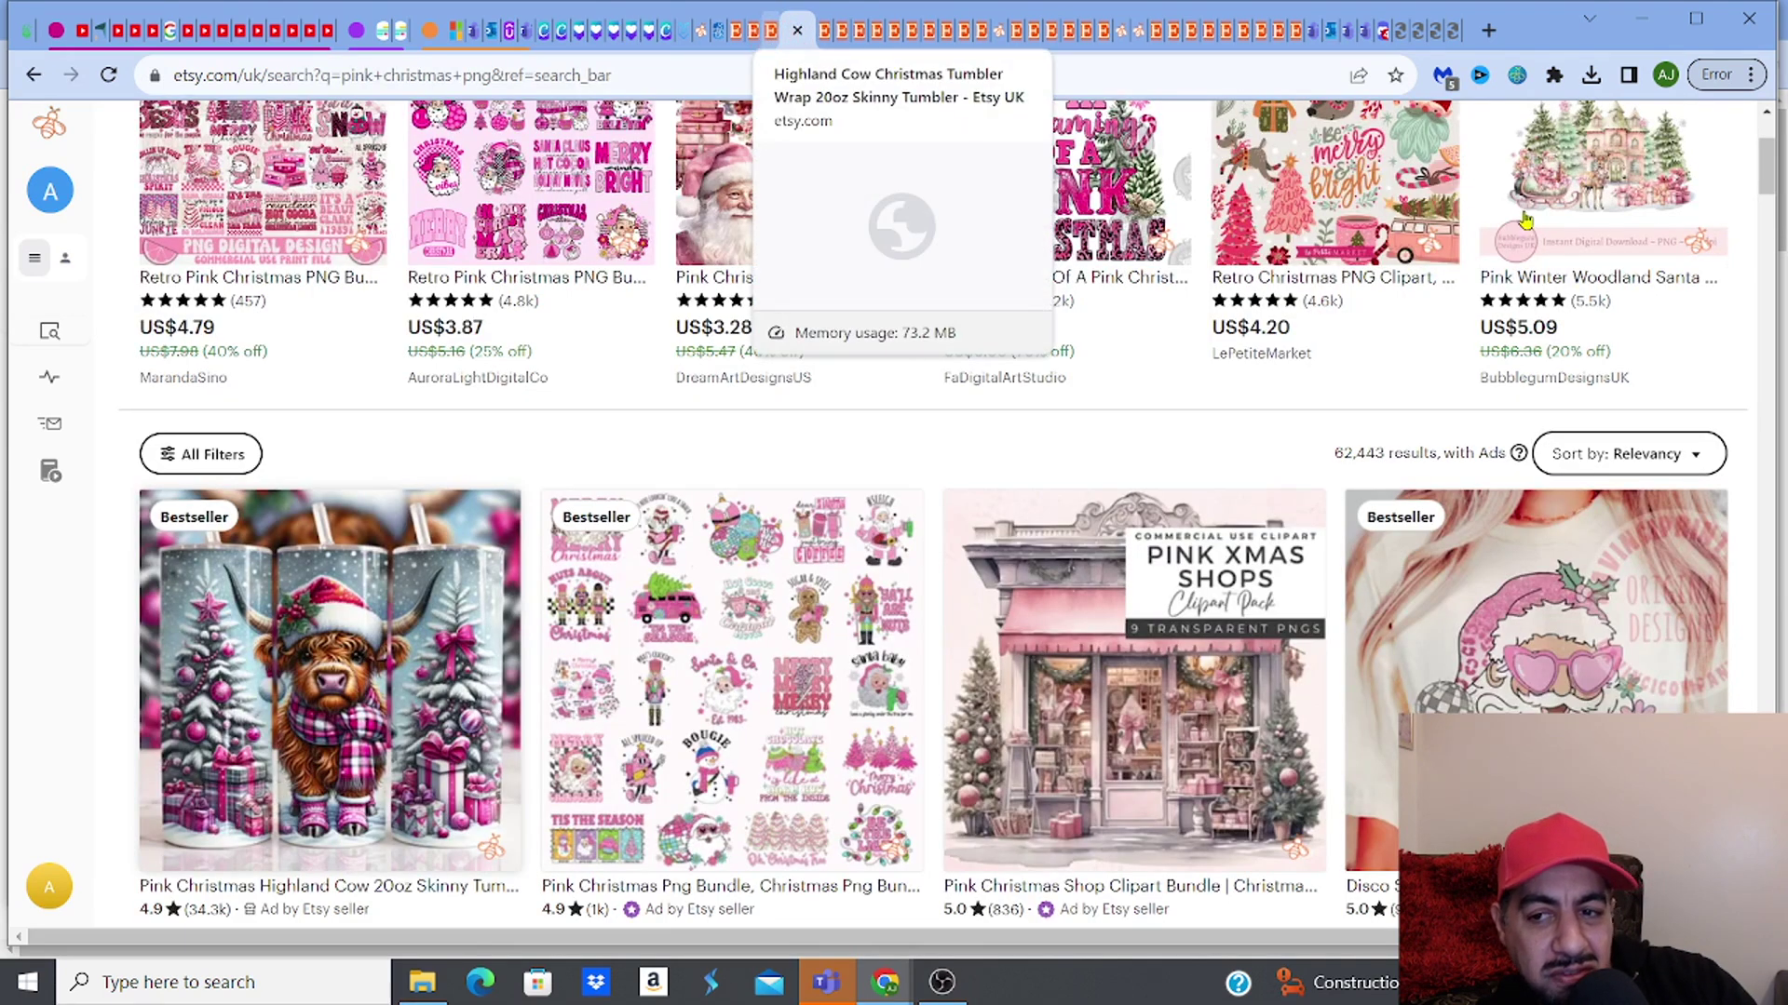
pyautogui.scroll(3, 1758, 152)
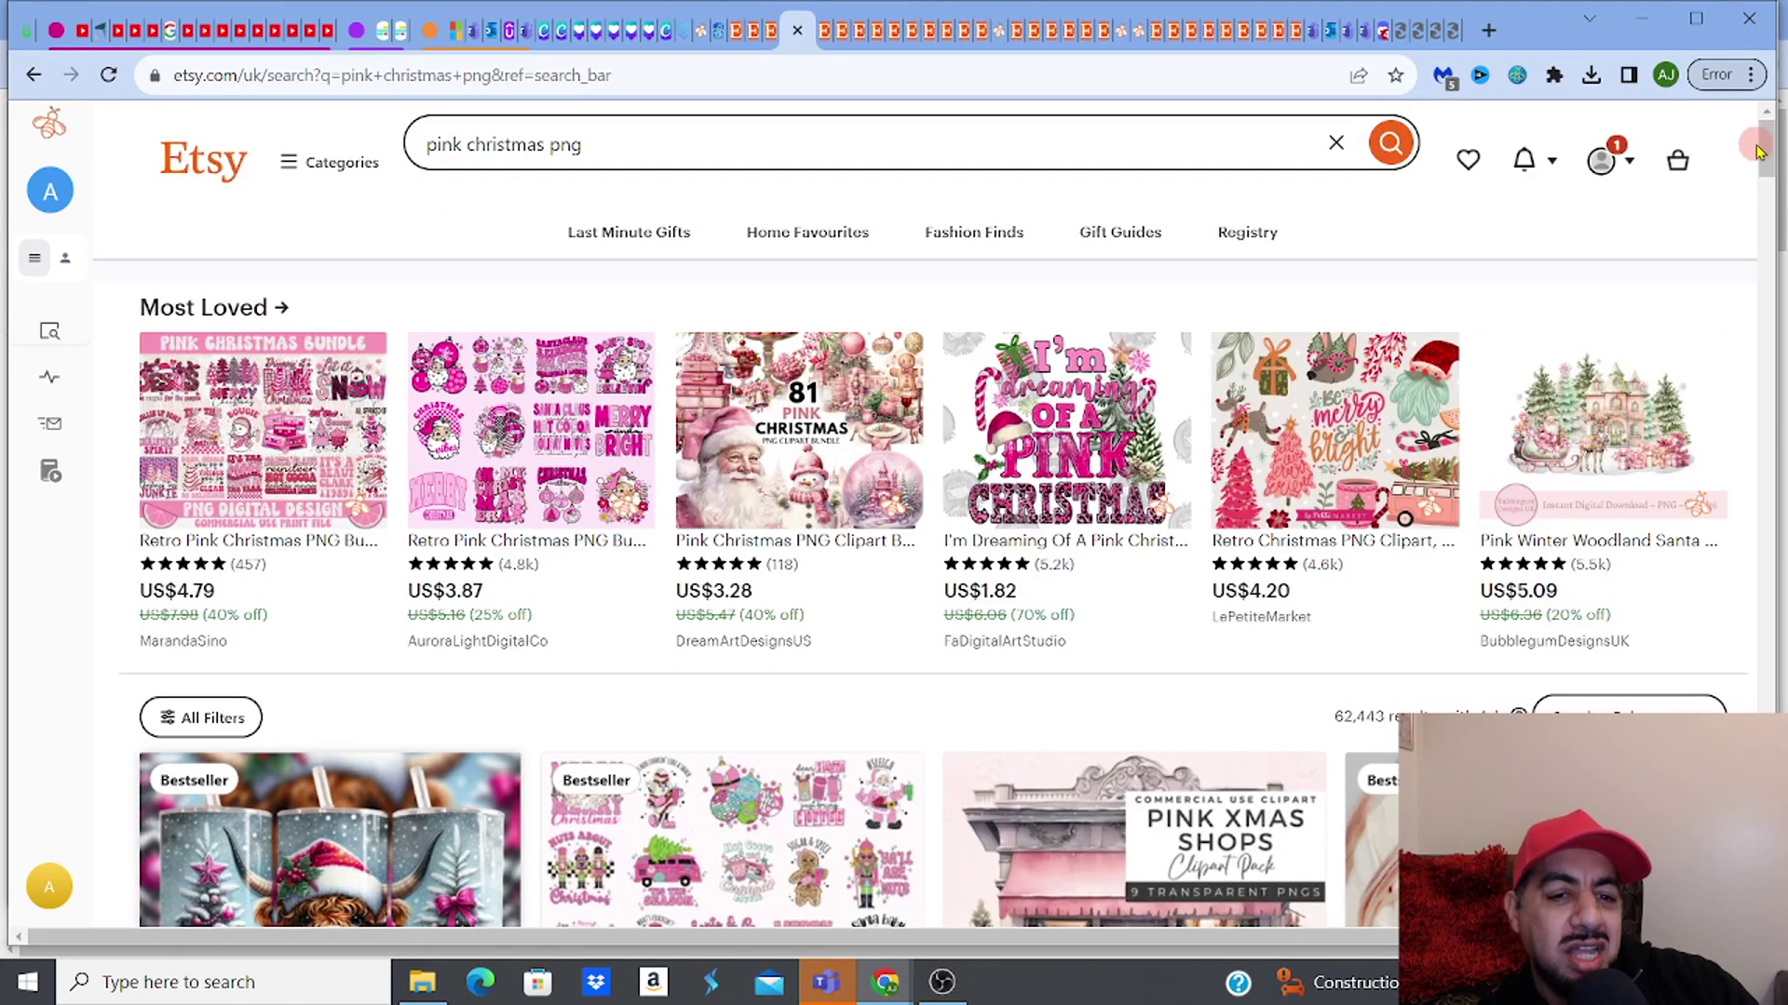